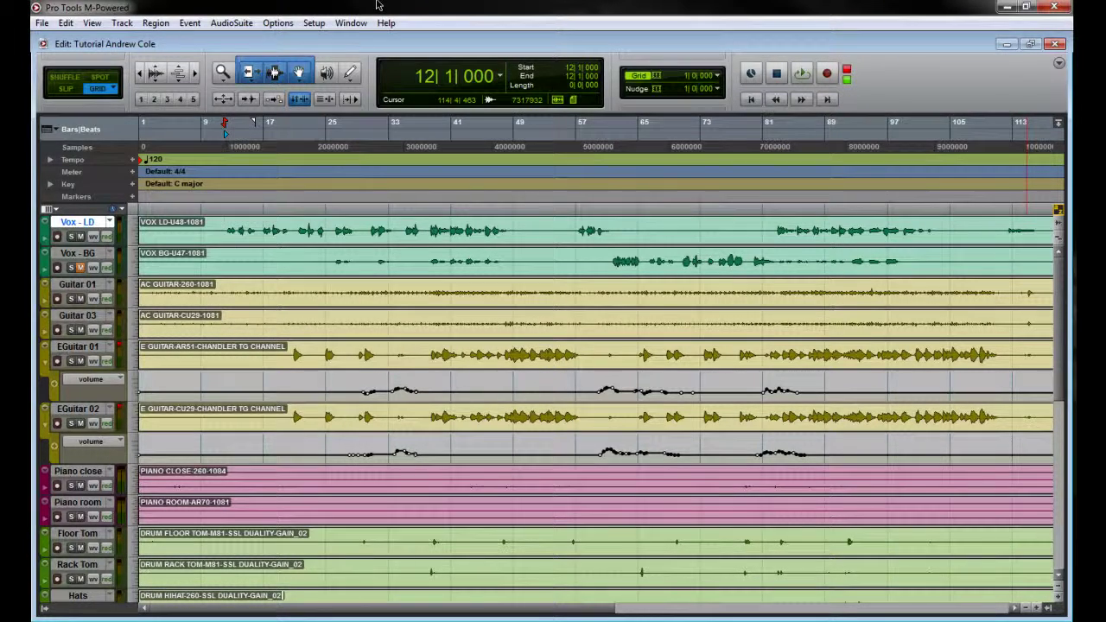
Step: Review the mixer channels from Vox - LD through Narrate, select the Vox - BG track and return to the edit view
key("ctrl+equal")
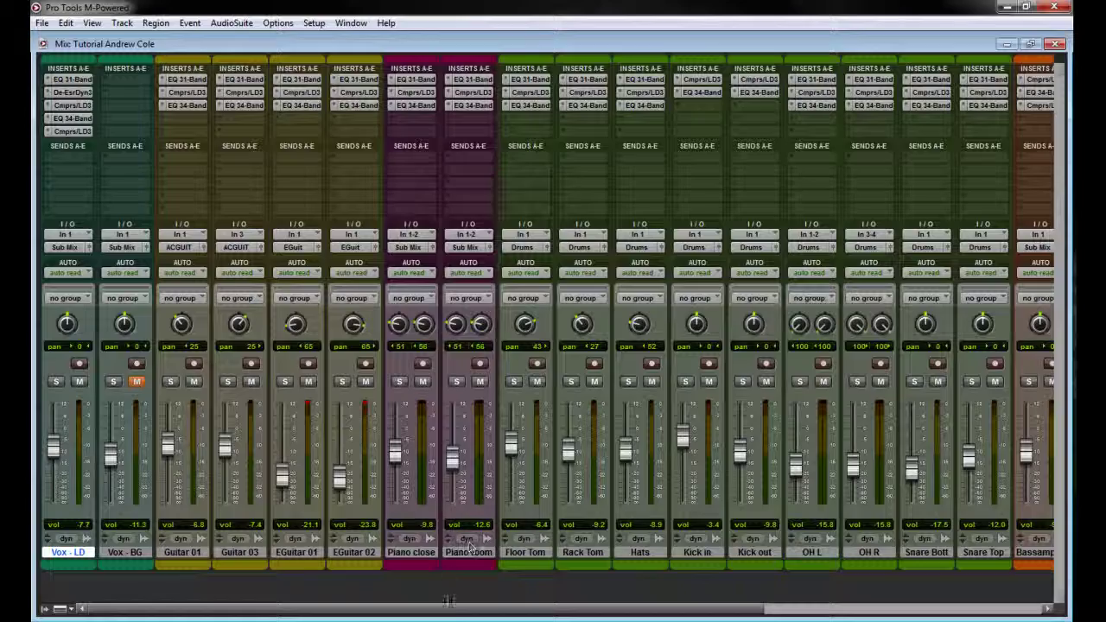
left_click_drag(449, 608, 806, 582)
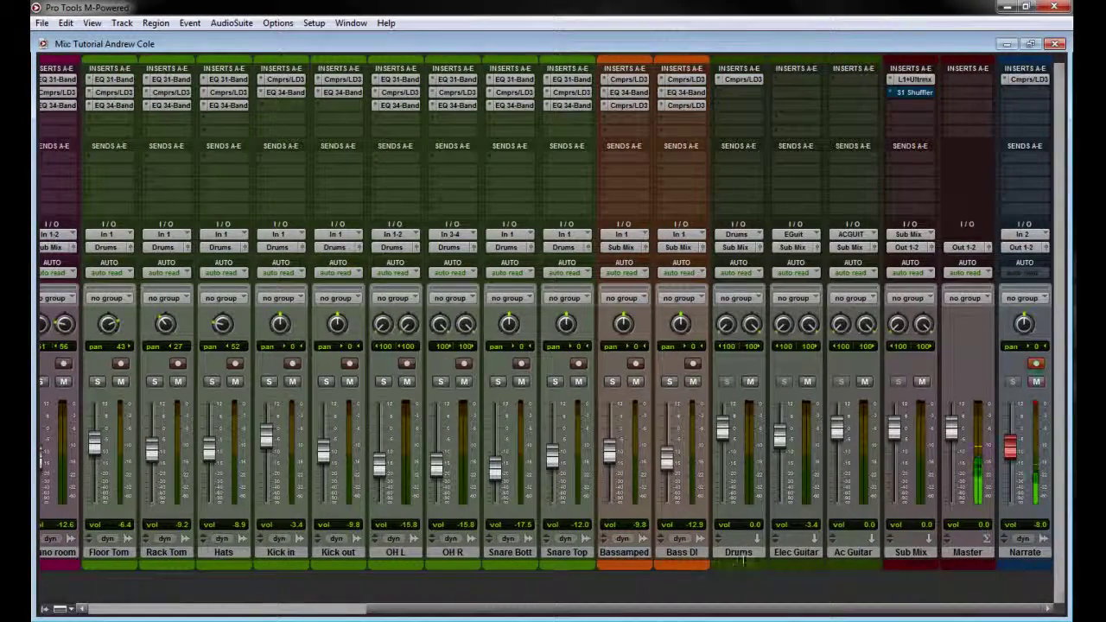
left_click(852, 551)
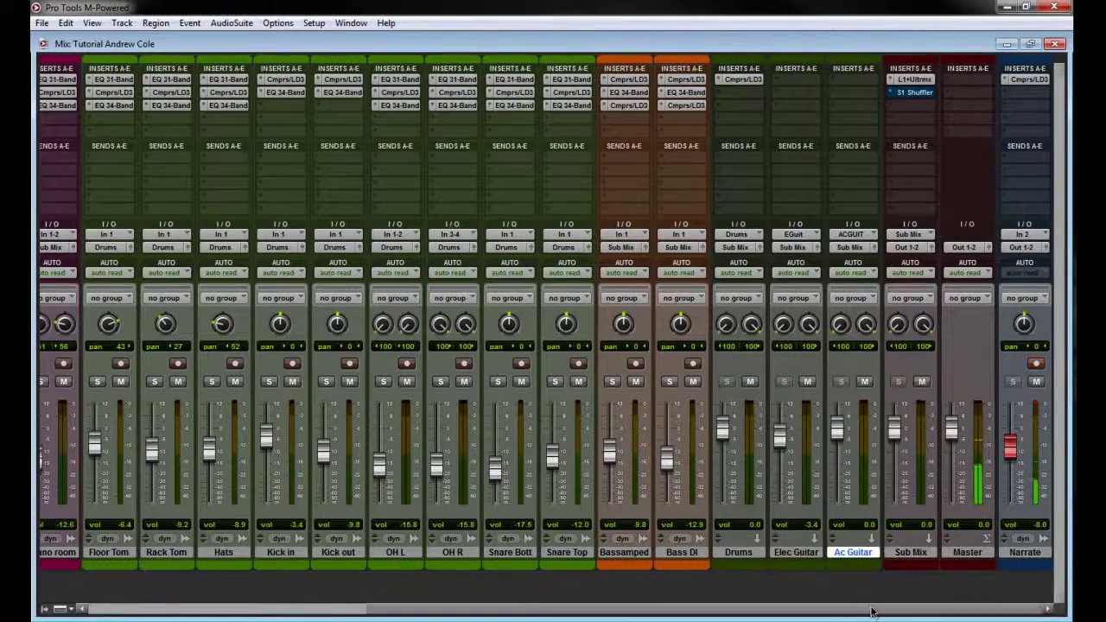
left_click_drag(866, 602, 242, 611)
left_click(124, 552)
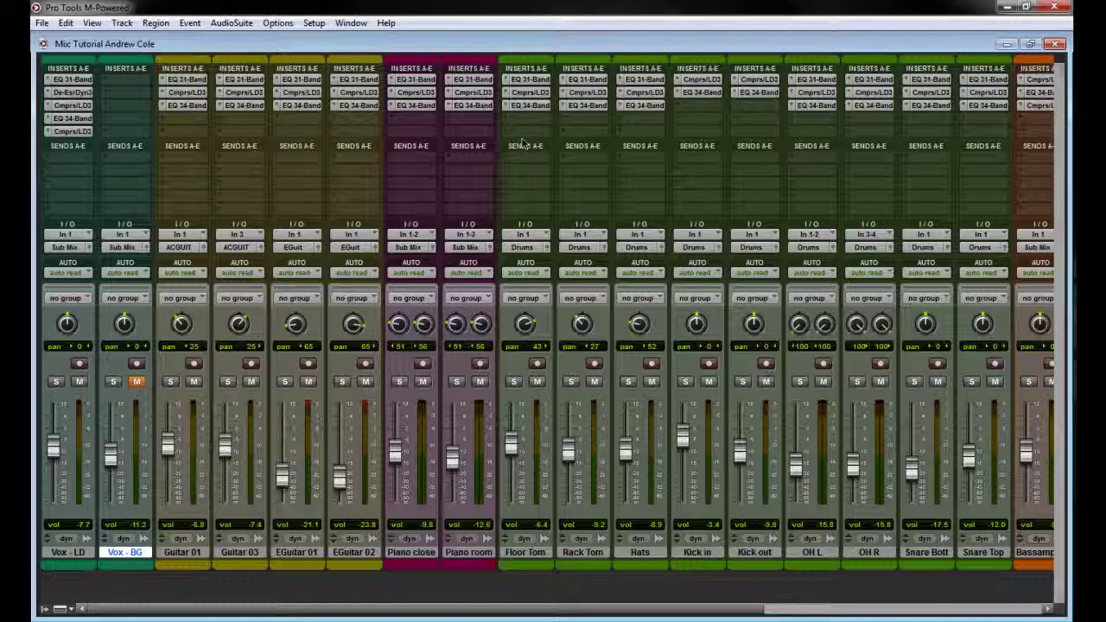
left_click(1054, 44)
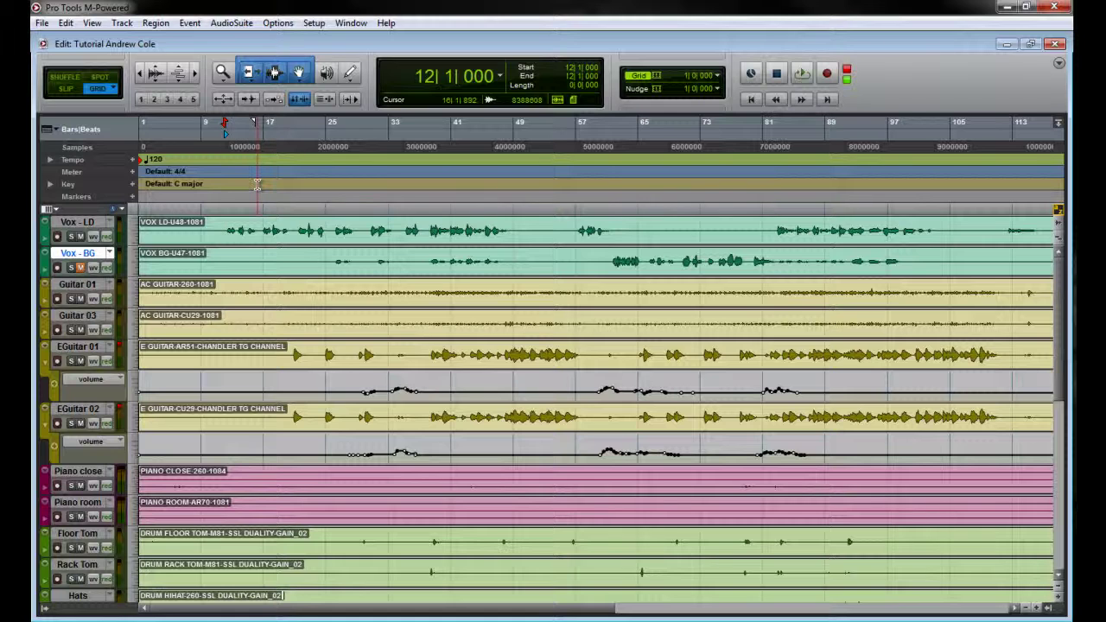
Step: Play the song from bar 12 and again from bar 83 to hear the current mix
key("space")
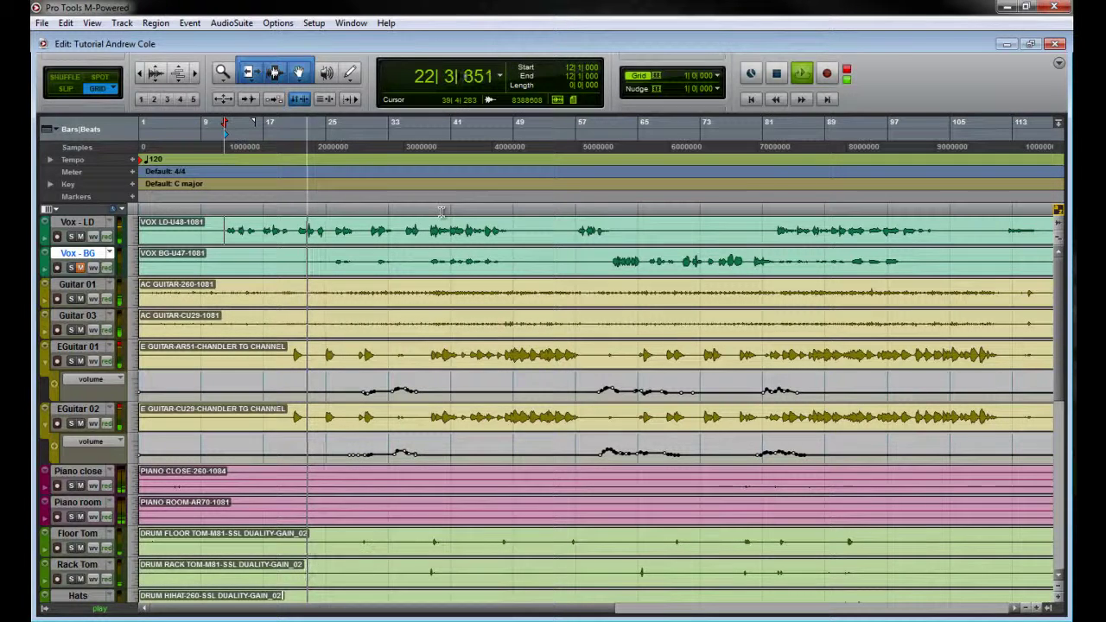
key("space")
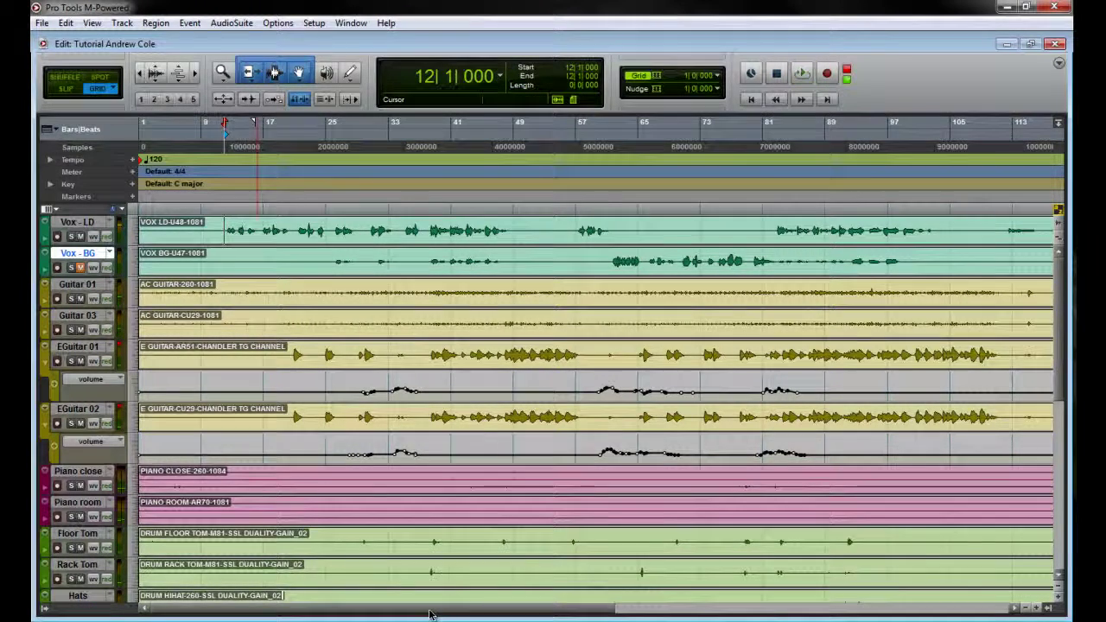
left_click_drag(431, 614, 509, 614)
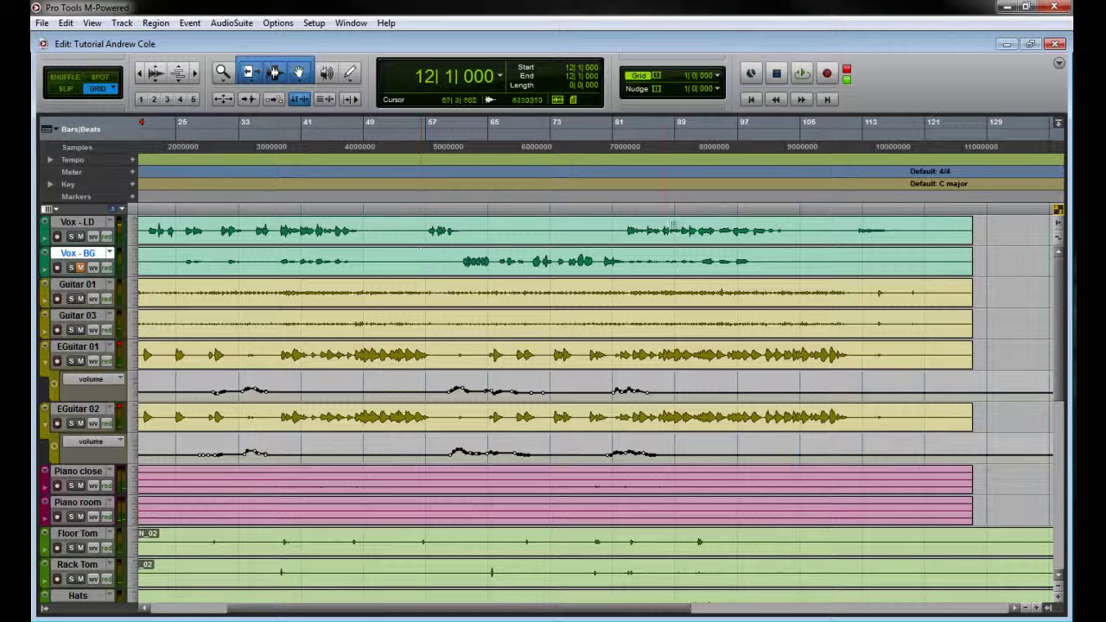
left_click(646, 275)
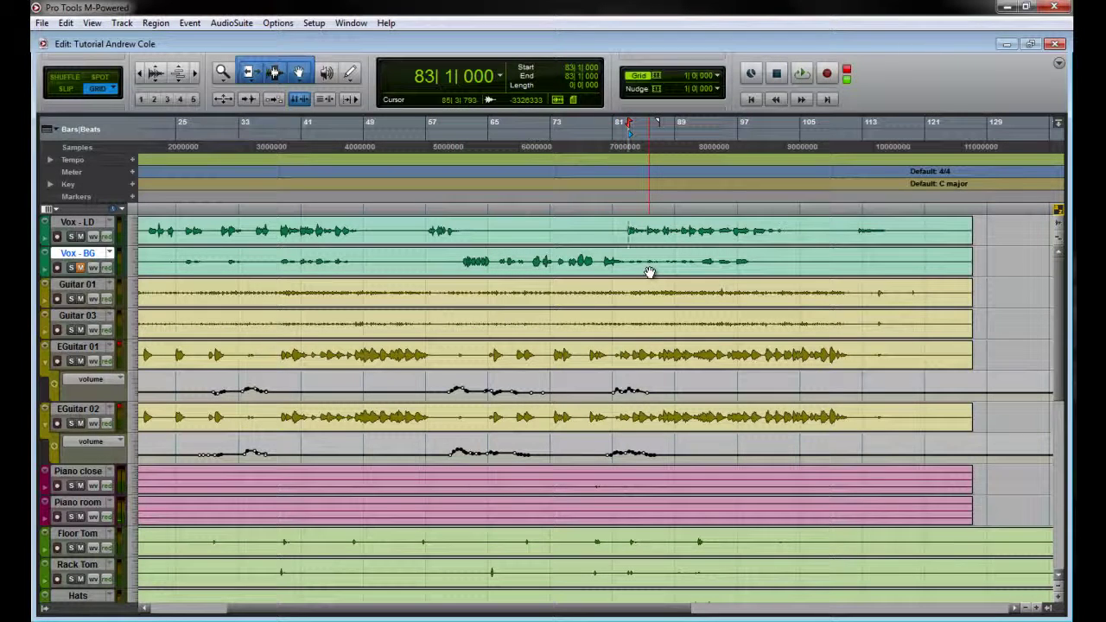
key("space")
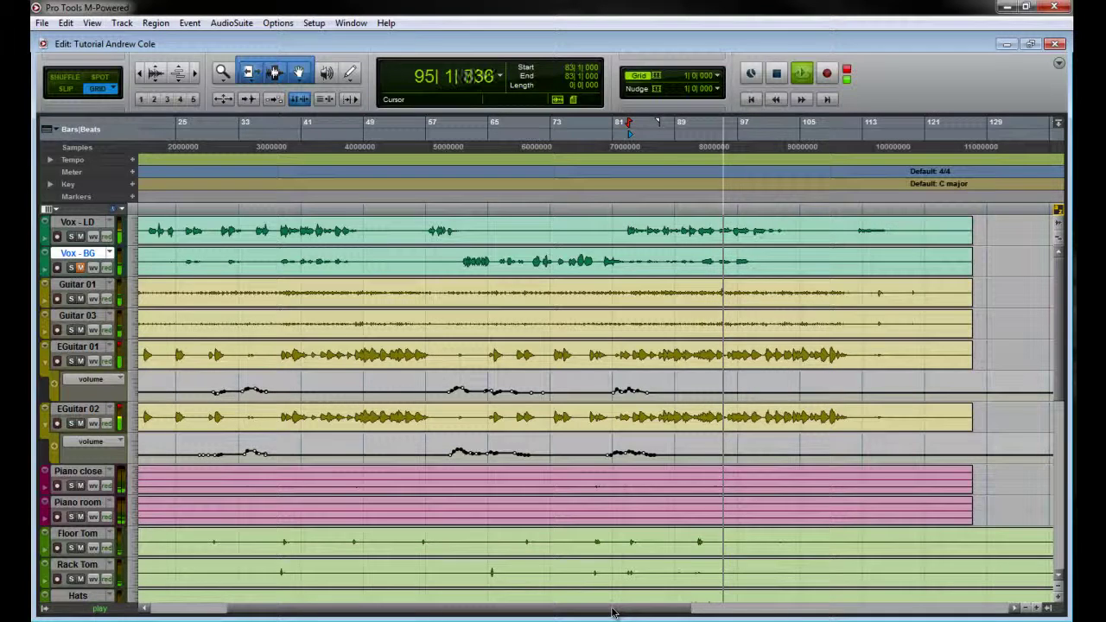
key("space")
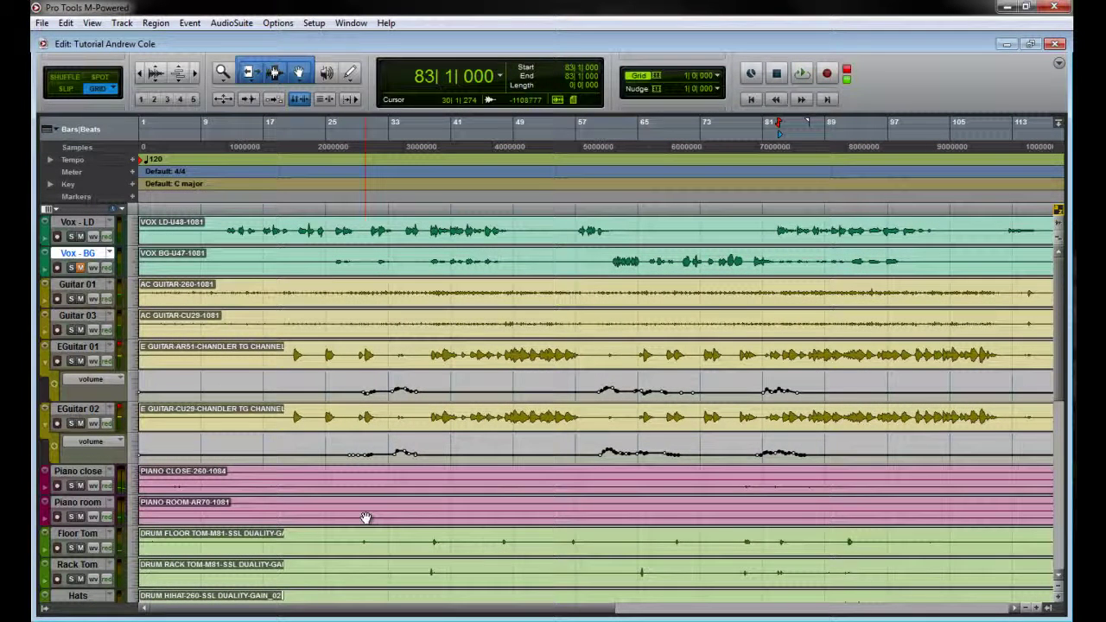
Step: Unmute the Vox - BG track and audition it from bar 61, both soloed and with the other tracks
left_click(80, 266)
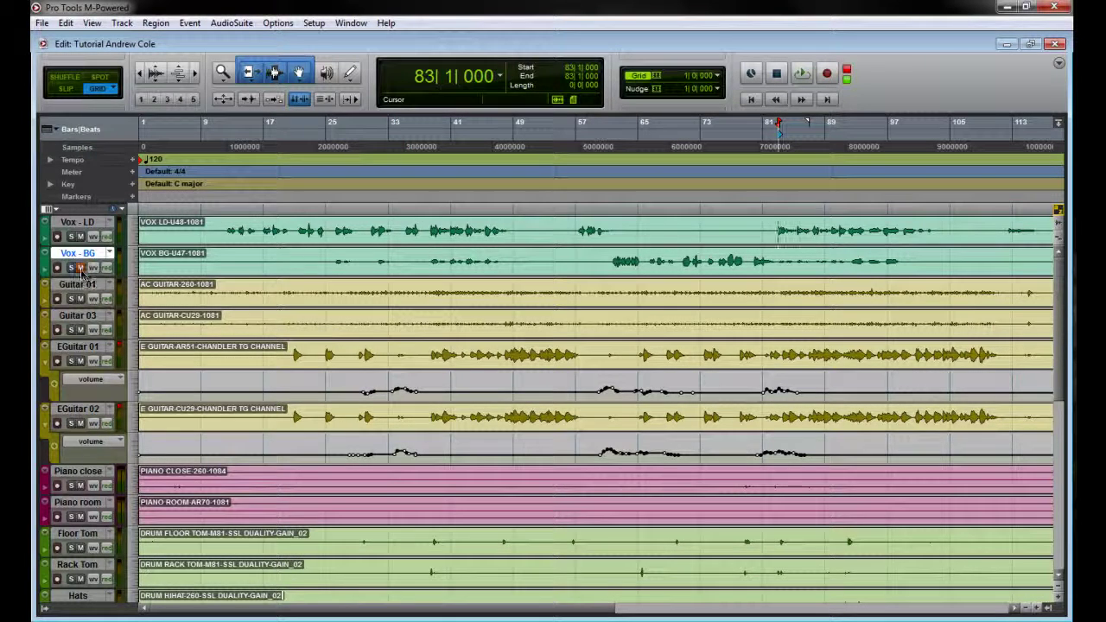
left_click(610, 261)
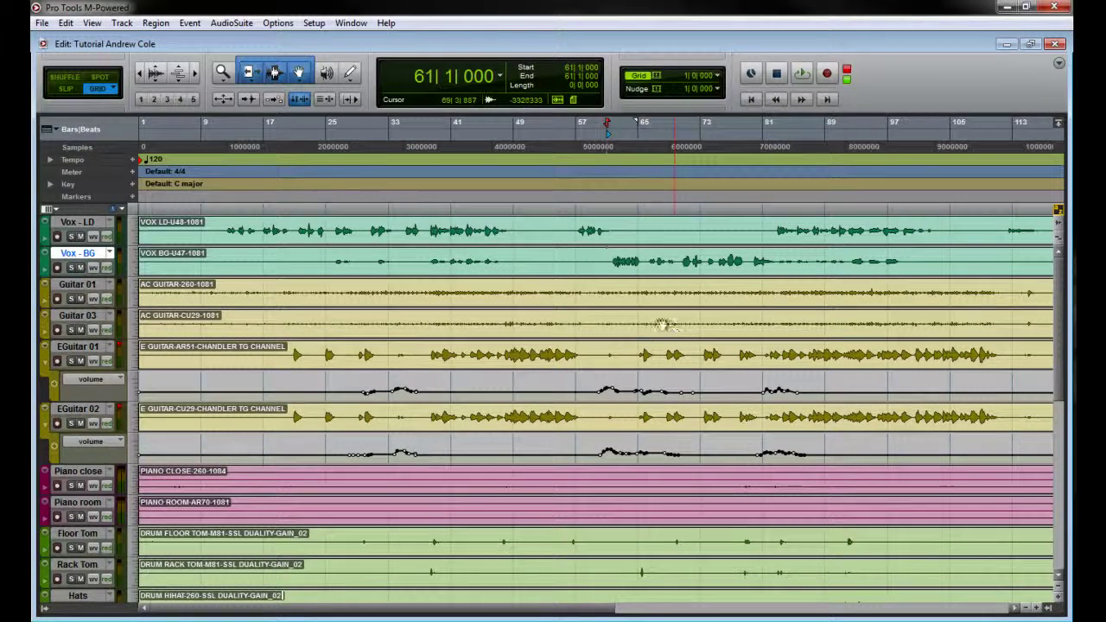
key("ctrl+bracketright")
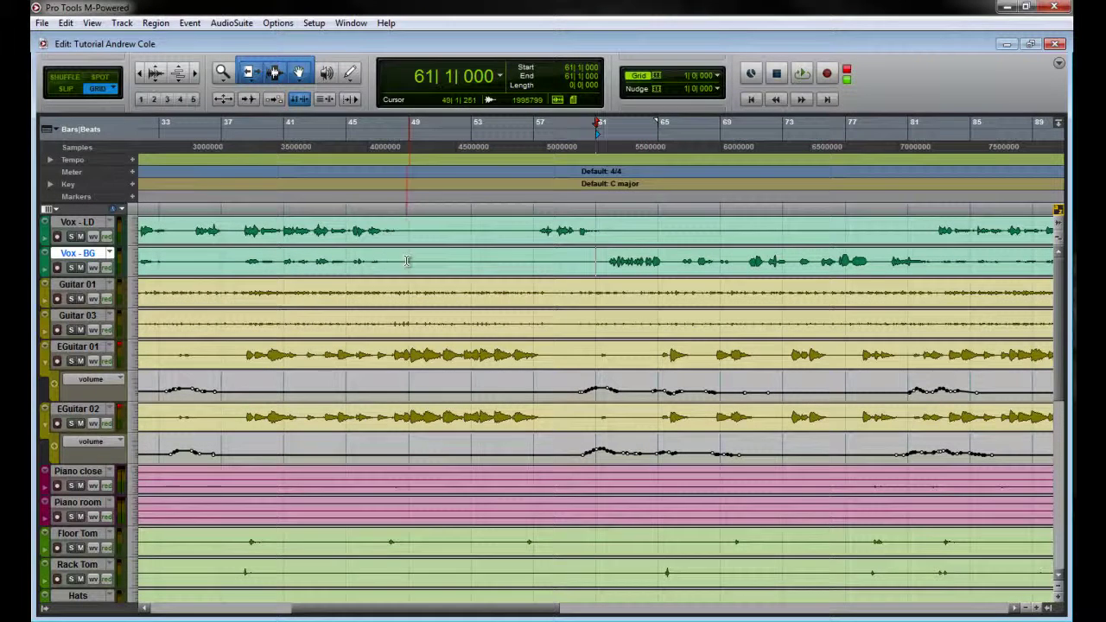
left_click(71, 267)
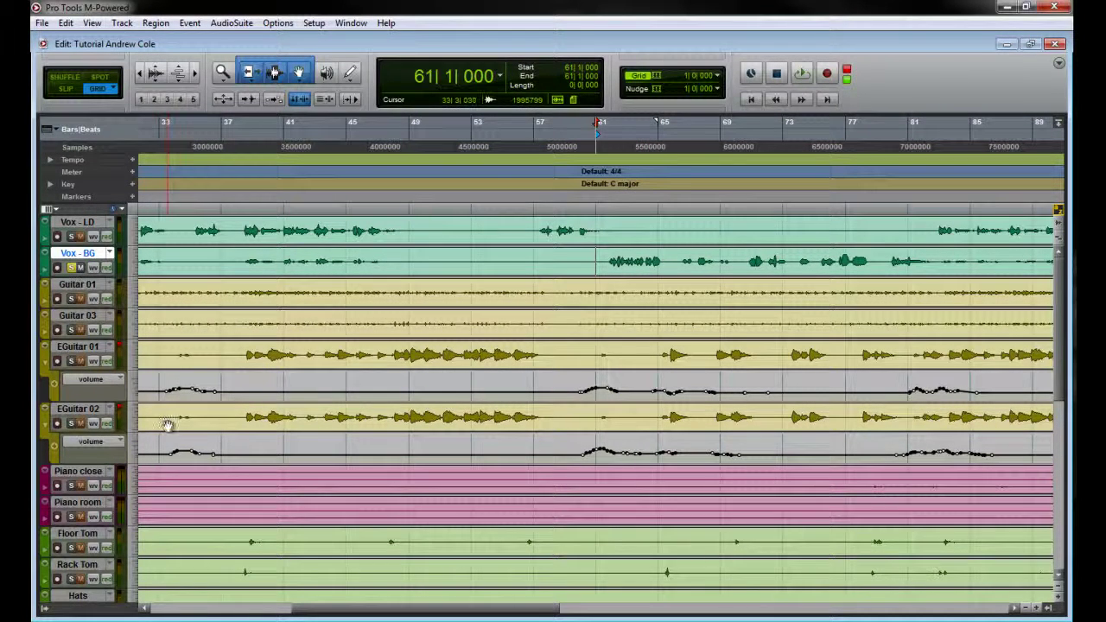
key("space")
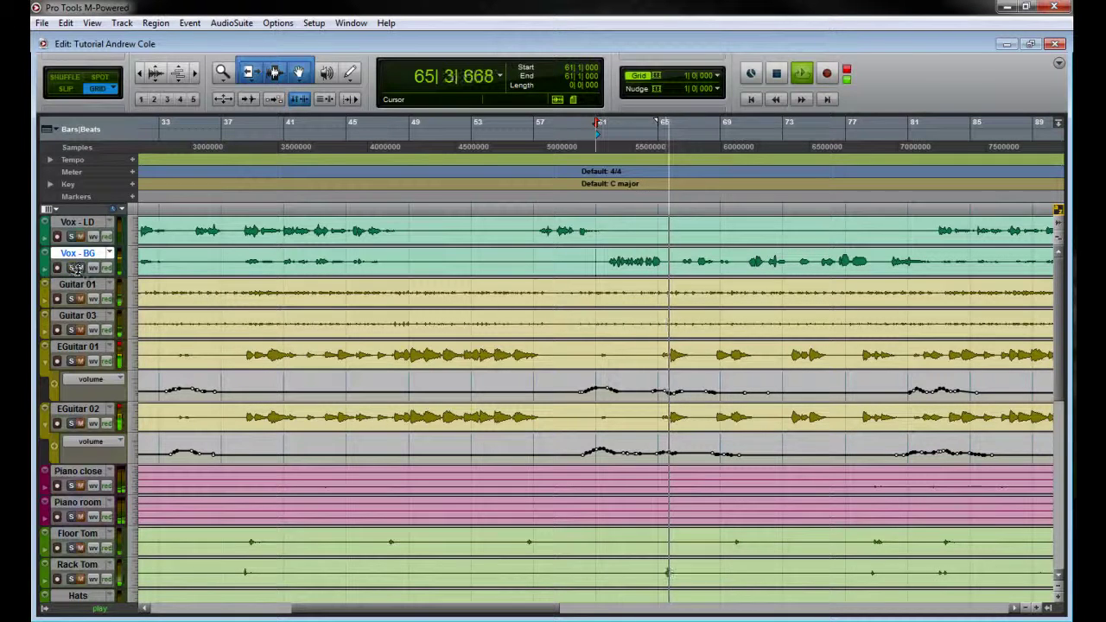
key("space")
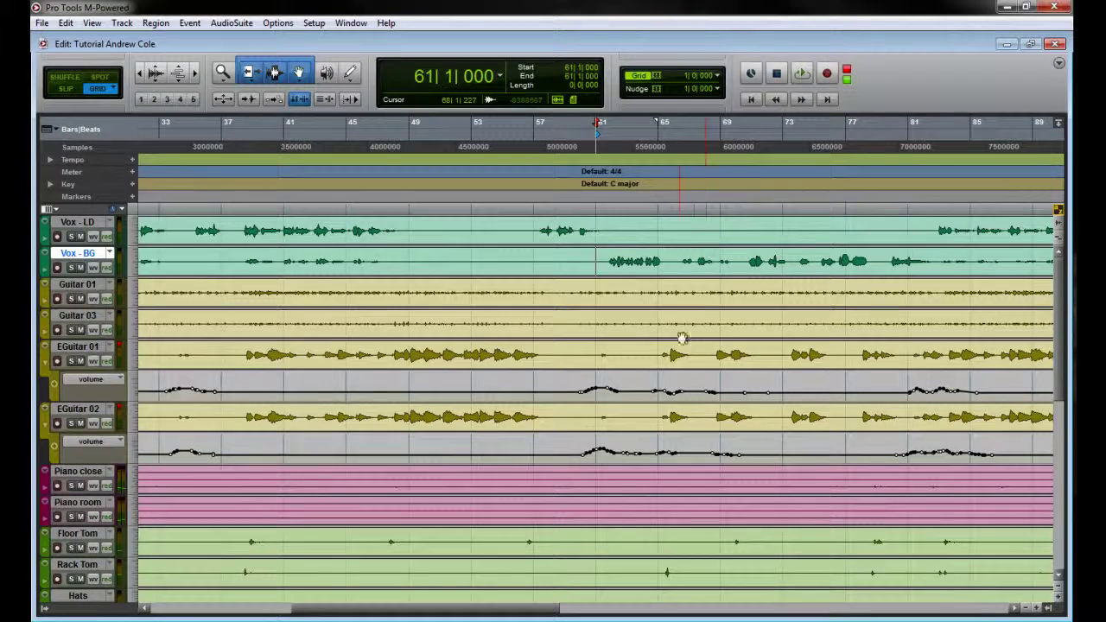
Step: Copy the one-band EQ from Vox - LD to the first insert of Vox - BG and set its high-pass slope to 12 dB/oct
key("ctrl+equal")
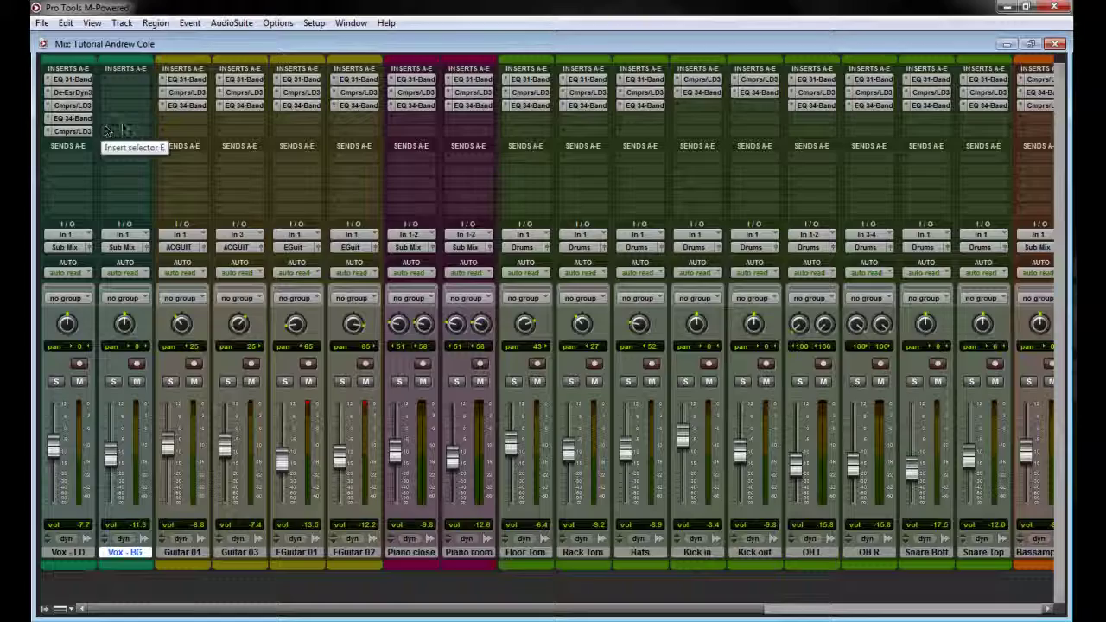
left_click_drag(74, 79, 130, 79)
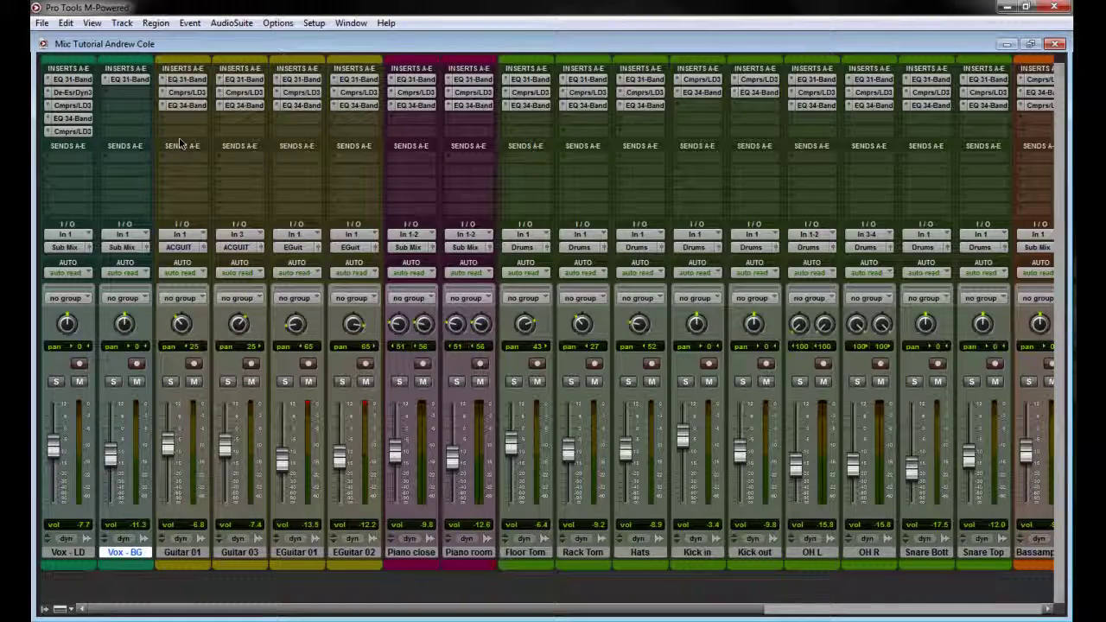
left_click(129, 79)
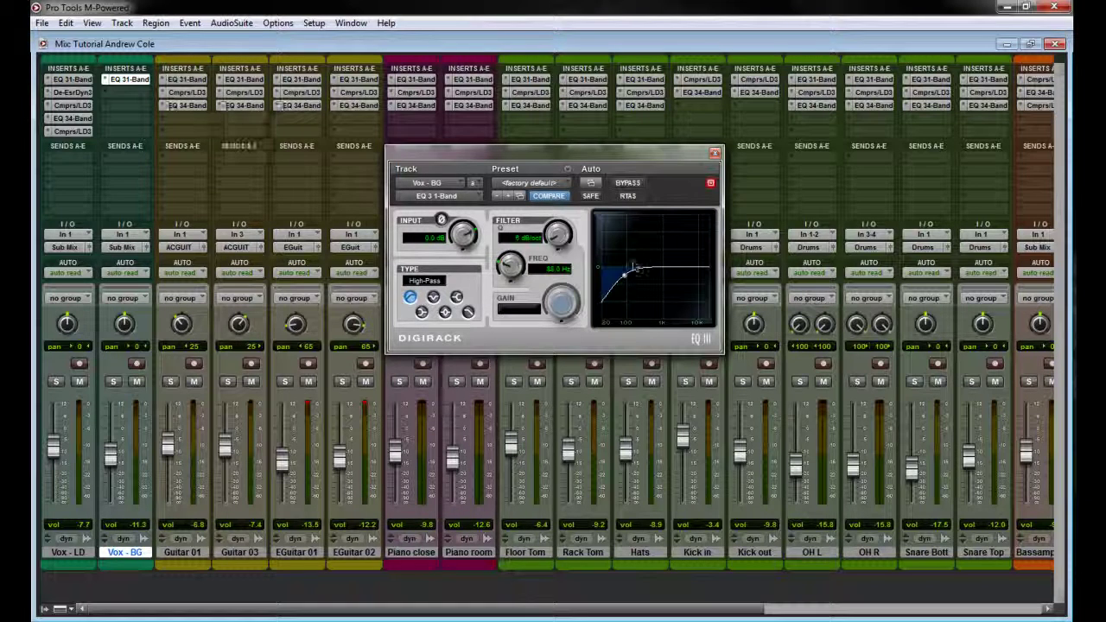
left_click_drag(559, 234, 585, 212)
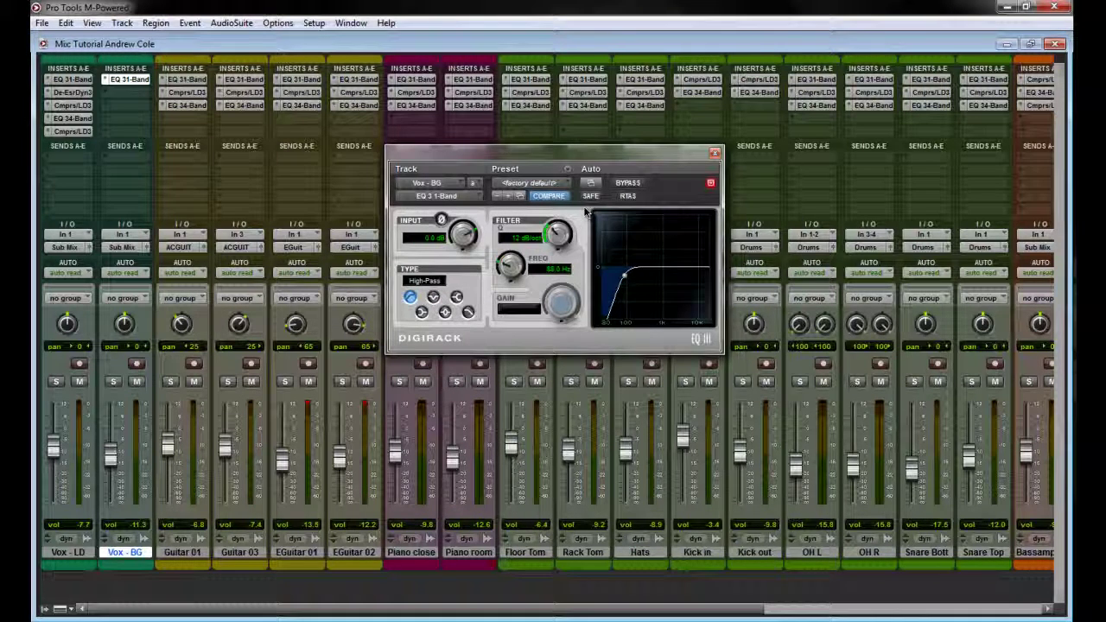
left_click(714, 153)
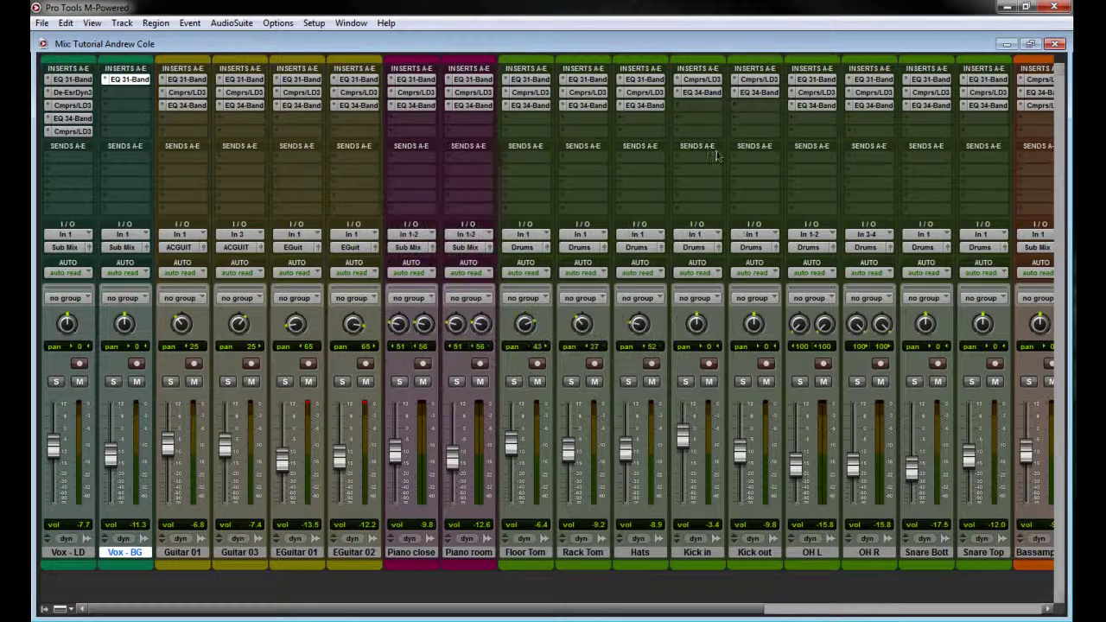
Step: Add the Digidesign De-Esser Dyn 3 (mono) to Vox - BG's second insert and place its window beside the edit timeline
left_click(121, 92)
mouse_move(151, 115)
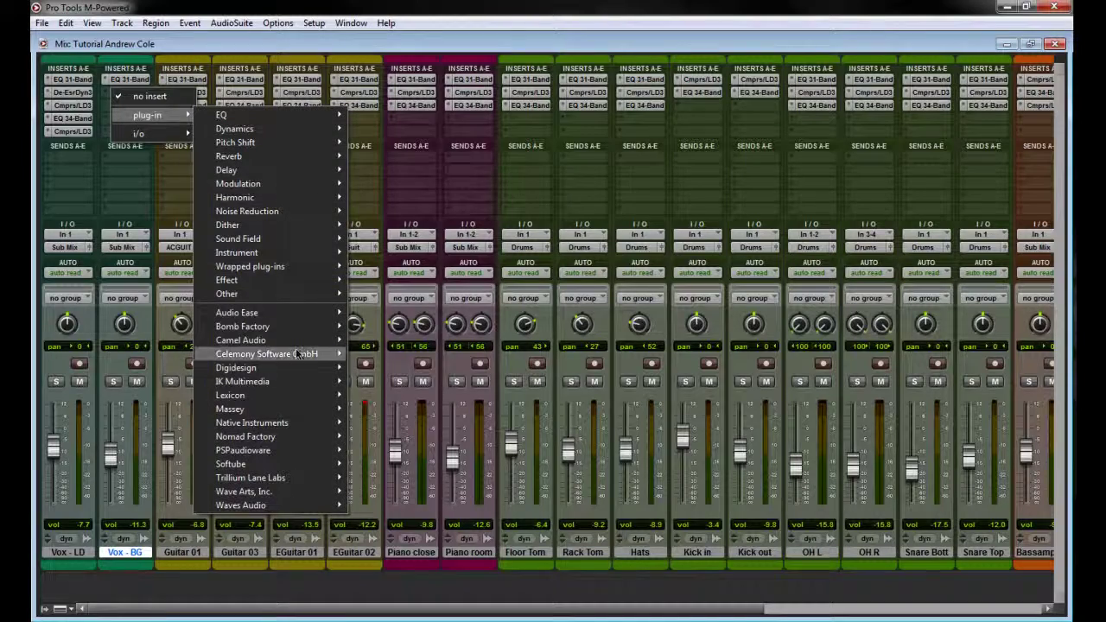
mouse_move(282, 370)
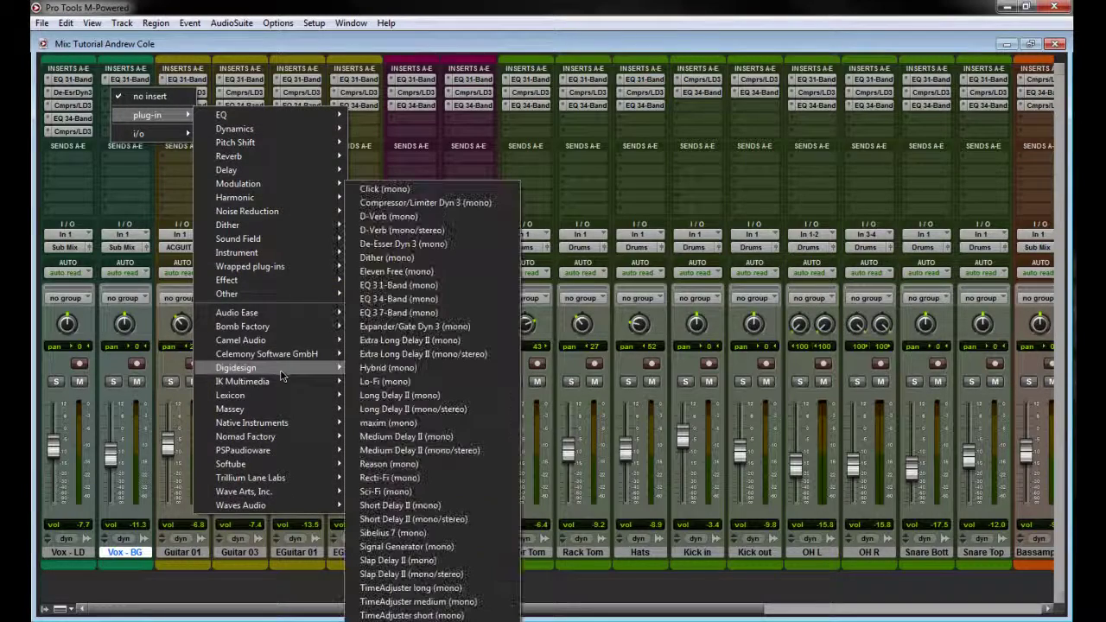
left_click(421, 245)
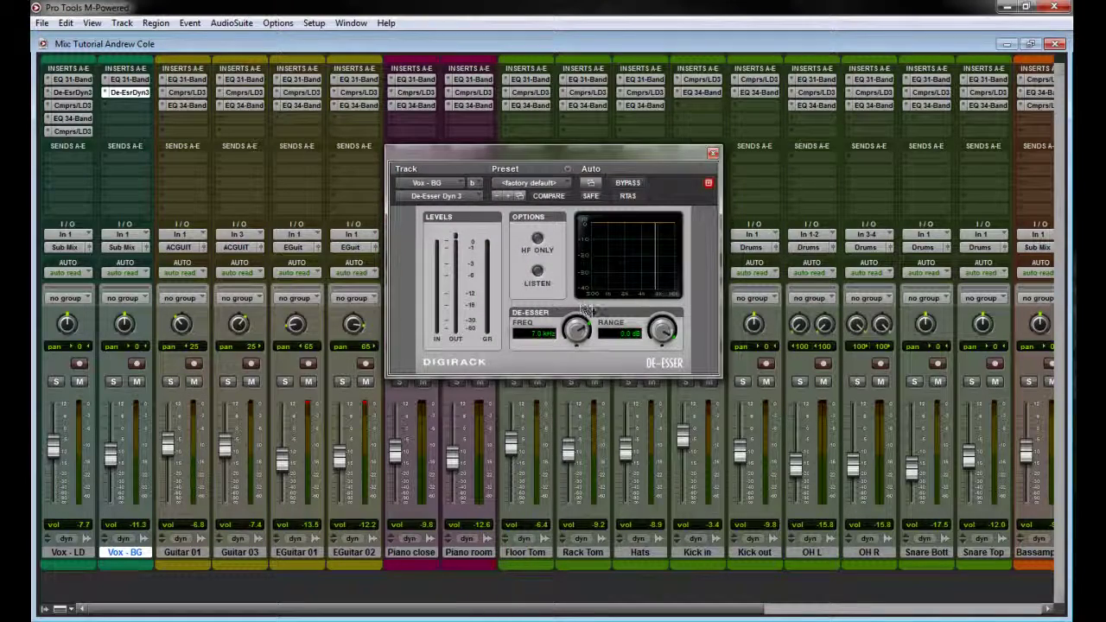
left_click(1054, 44)
left_click_drag(578, 160, 27, 115)
Step: Select bars 62 to 65 of the Vox - BG track and play that passage to listen for sibilance
left_click_drag(609, 257, 680, 279)
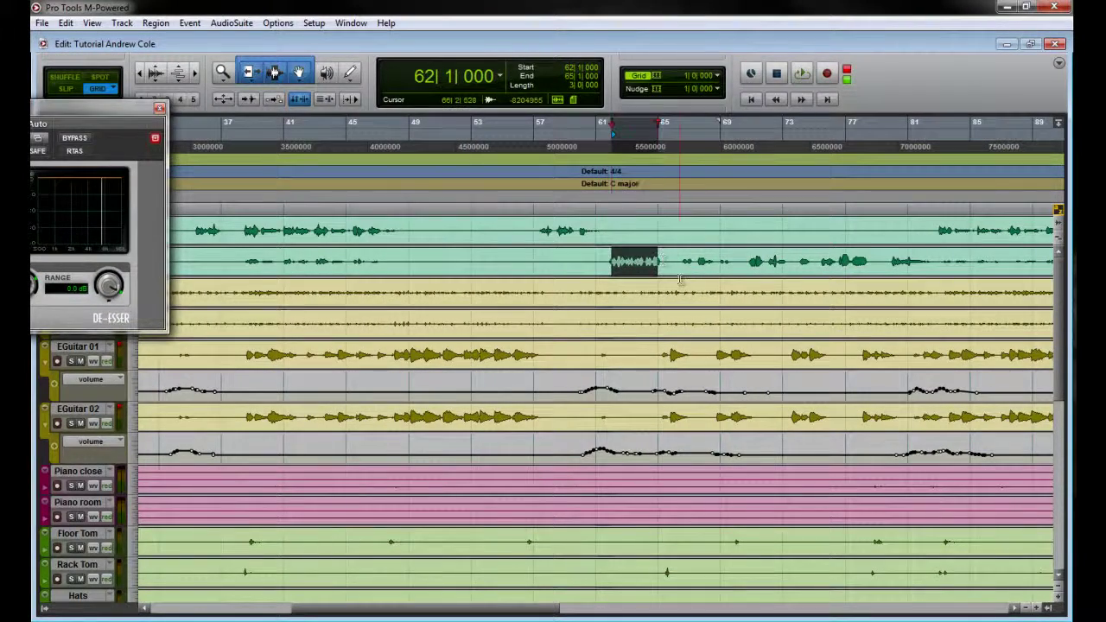
key("space")
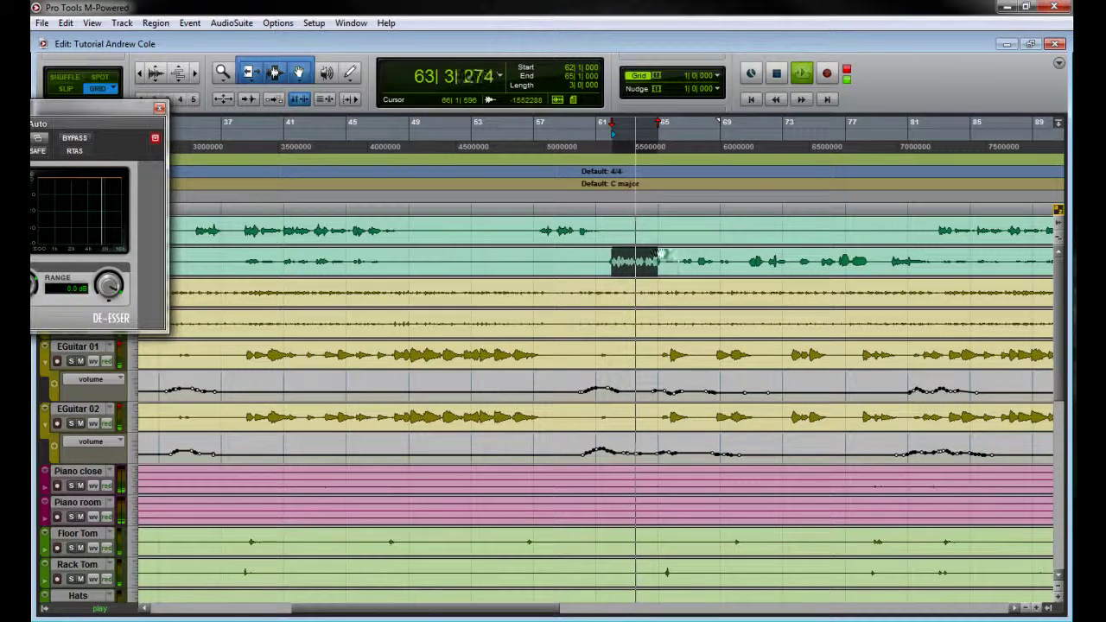
key("space")
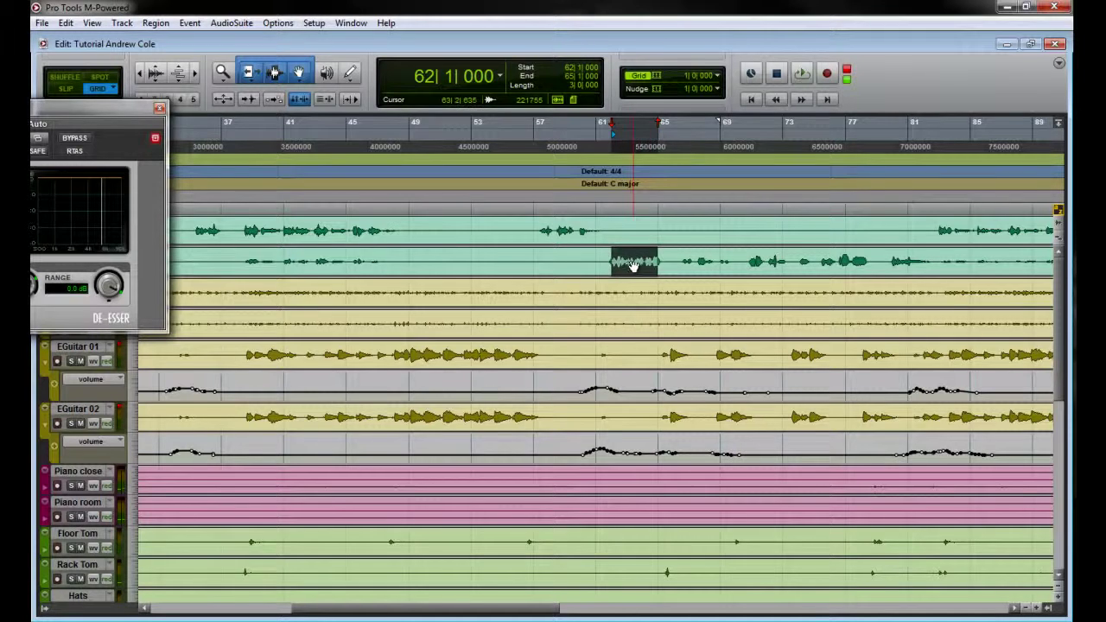
key("ctrl+]")
key("ctrl+]")
key("space")
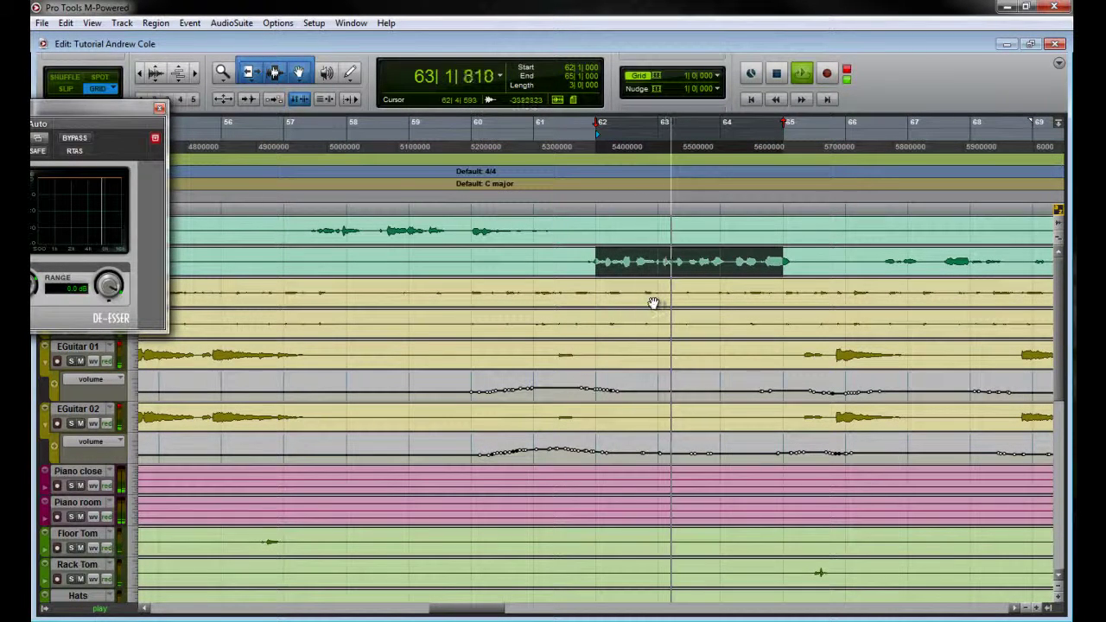
key("space")
key("ctrl+]")
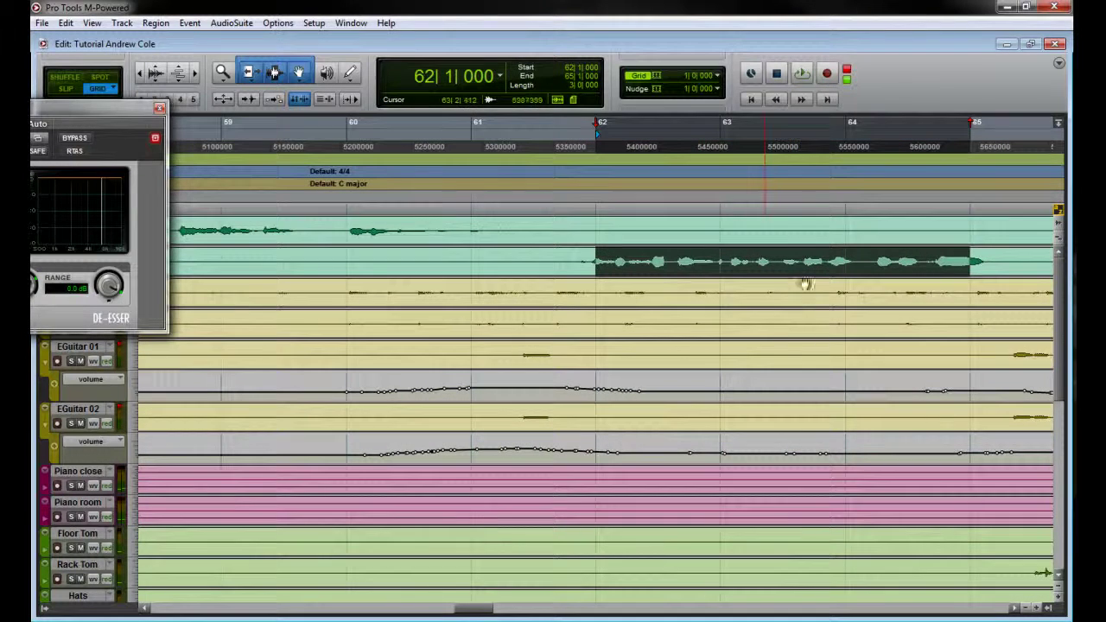
Step: Audition the backing vocal phrase from bar 63 and again from bar 61 to locate the sibilant sounds
left_click(733, 261)
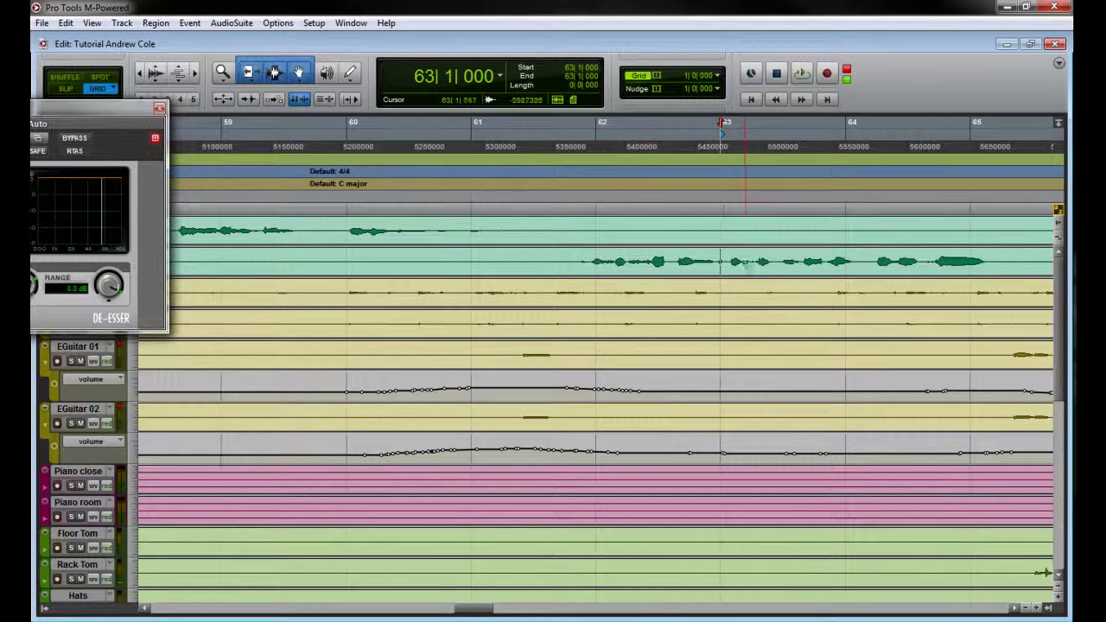
key("space")
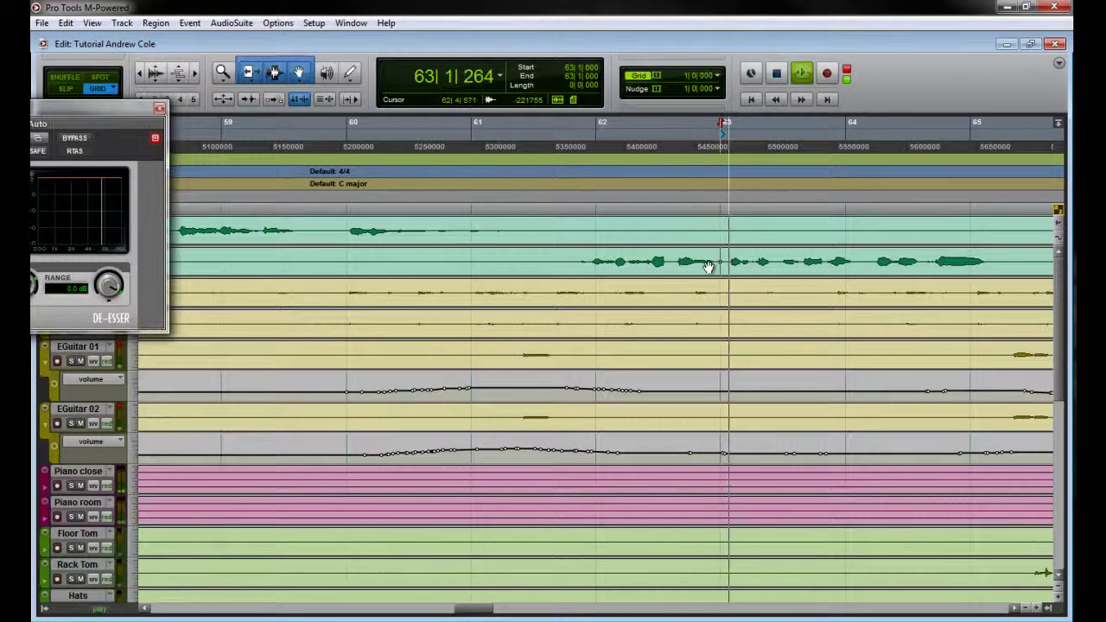
key("space")
left_click(573, 261)
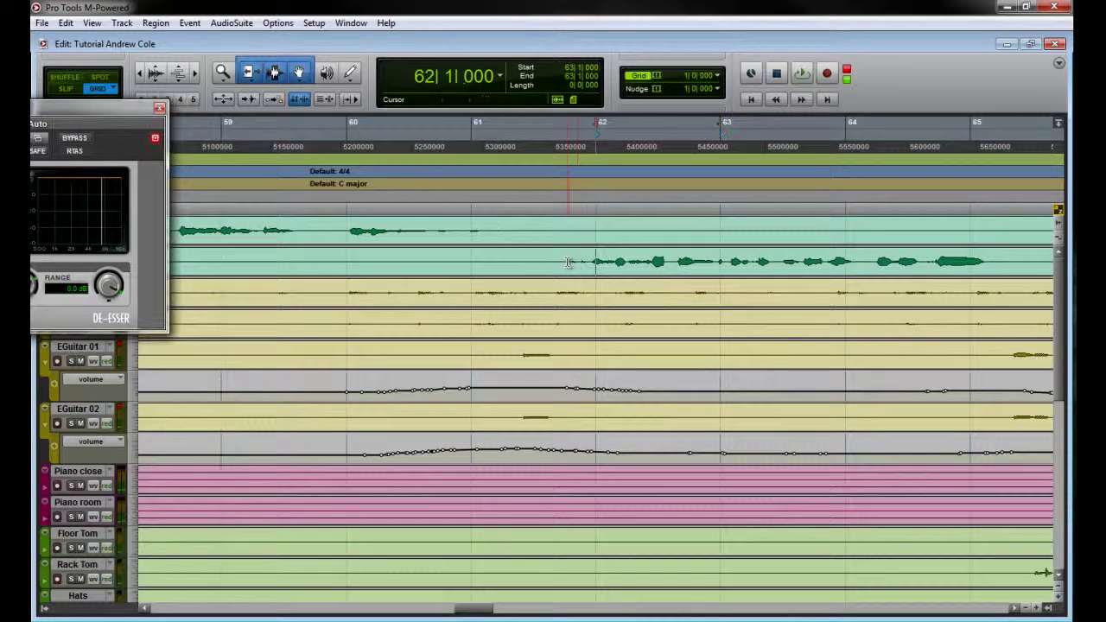
left_click(478, 259)
key("space")
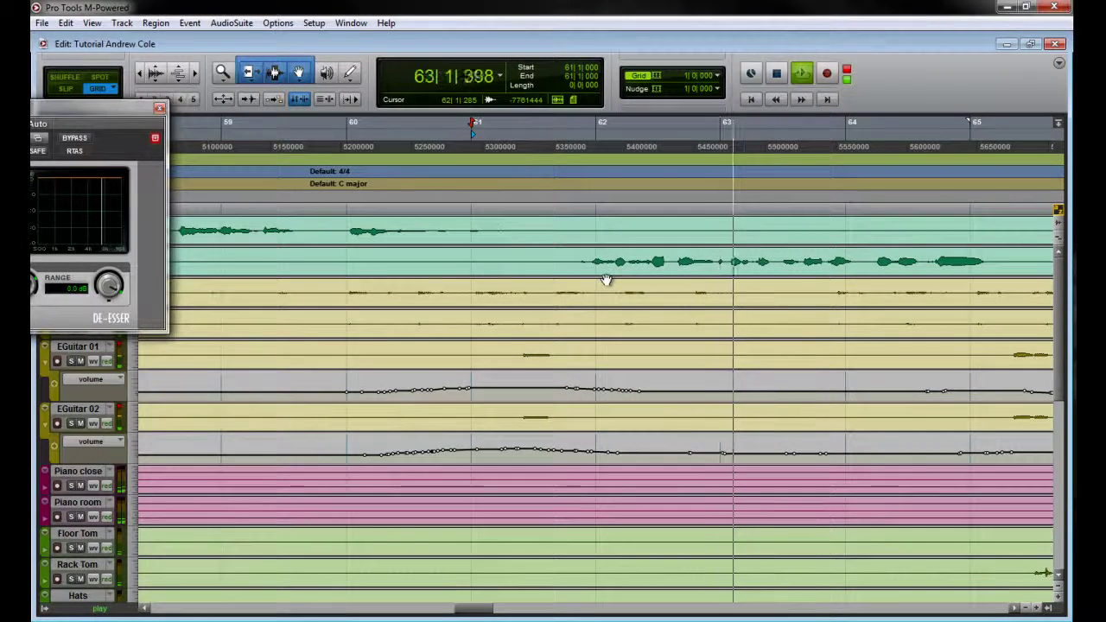
key("space")
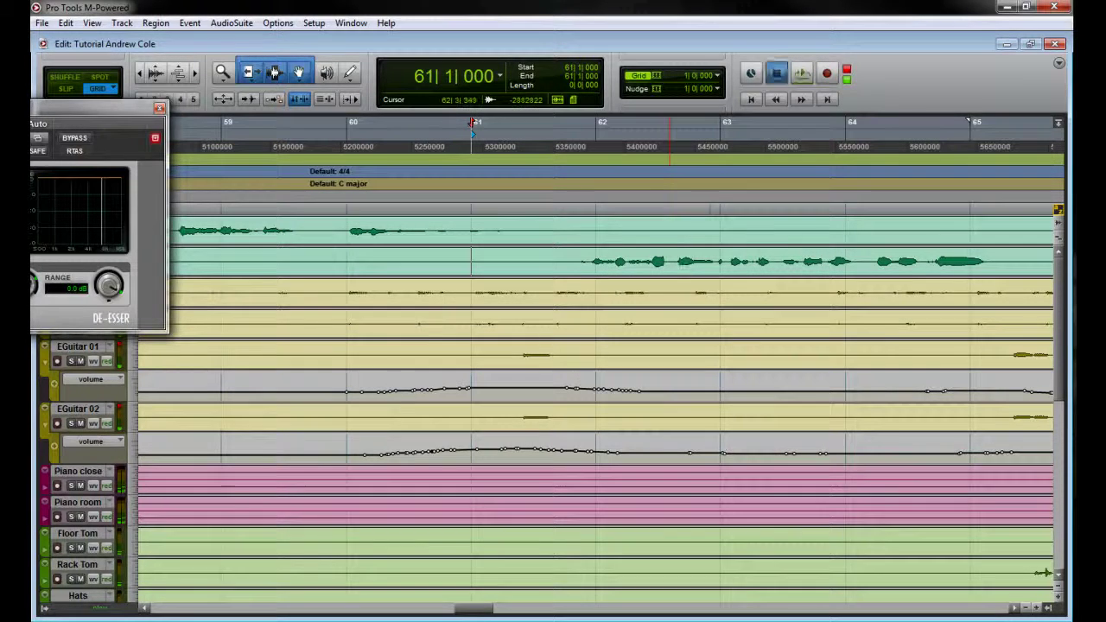
Step: Select bar 63 of the Vox - BG track, move the de-esser window fully into view and loop that bar
left_click(720, 258)
left_click_drag(778, 257, 820, 259)
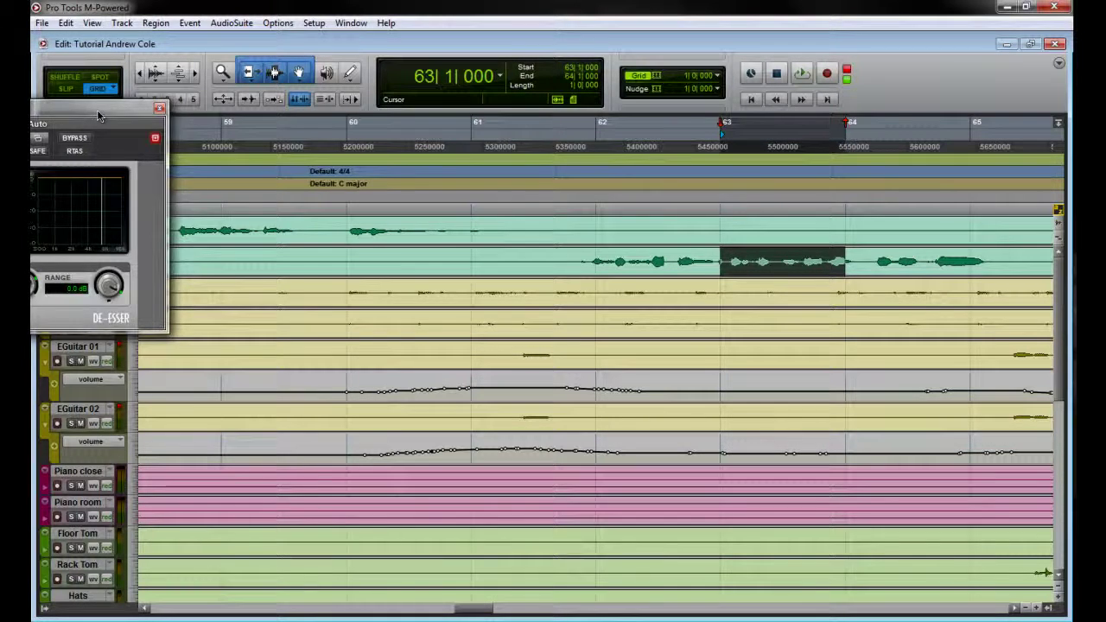
left_click_drag(98, 116, 377, 171)
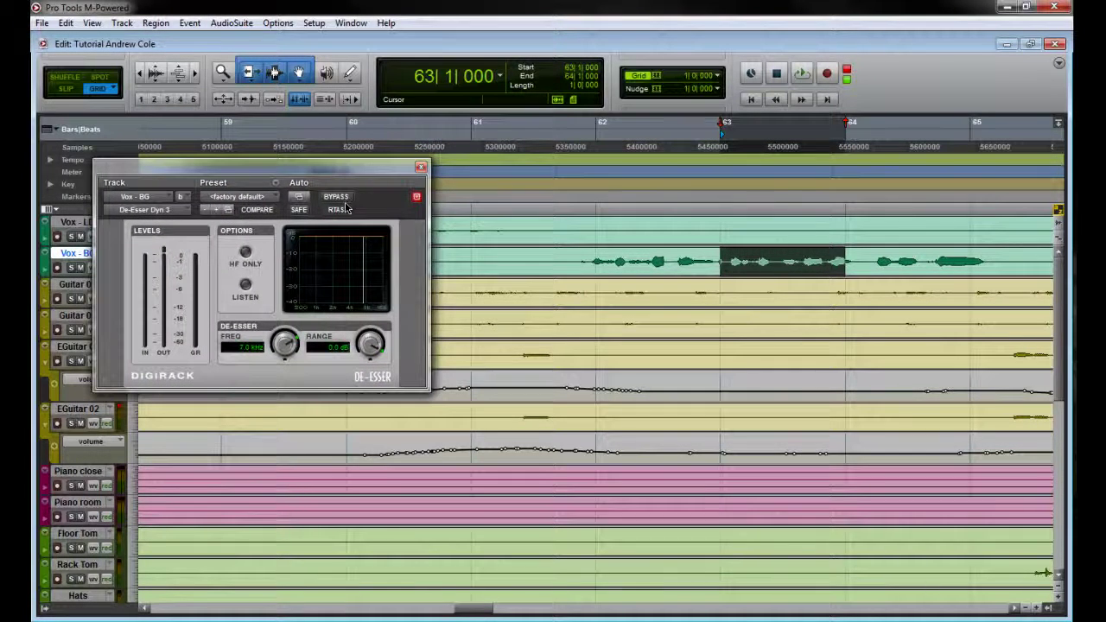
key("space")
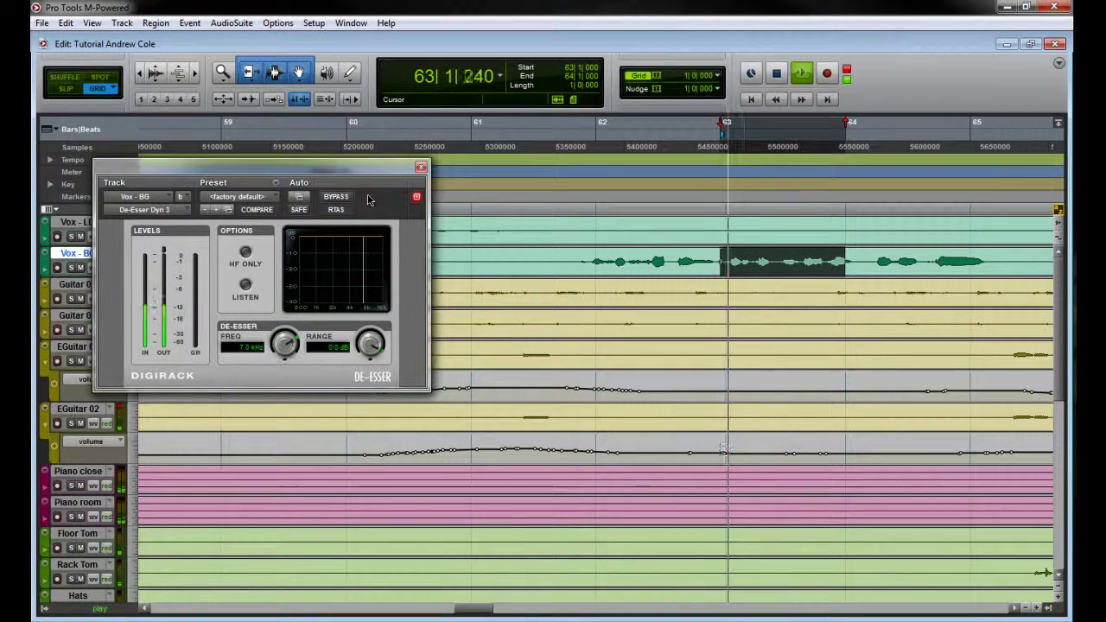
Step: Load the Female De-Ess HF preset in the Vox - BG de-esser, set its range to about -10.8 dB and close the plug-in
left_click(238, 197)
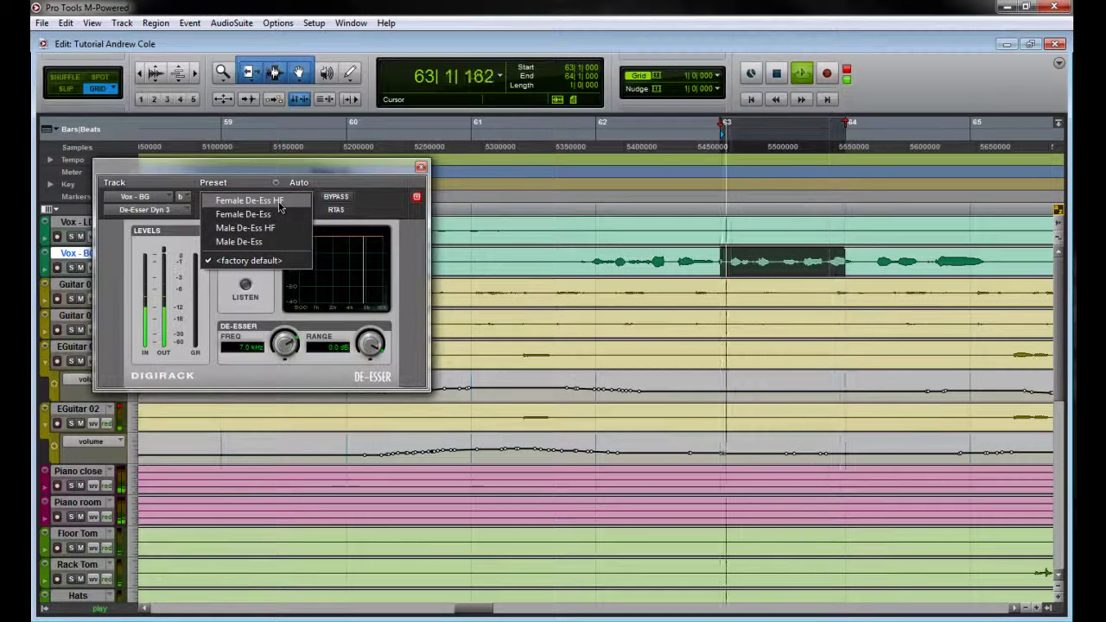
left_click(277, 203)
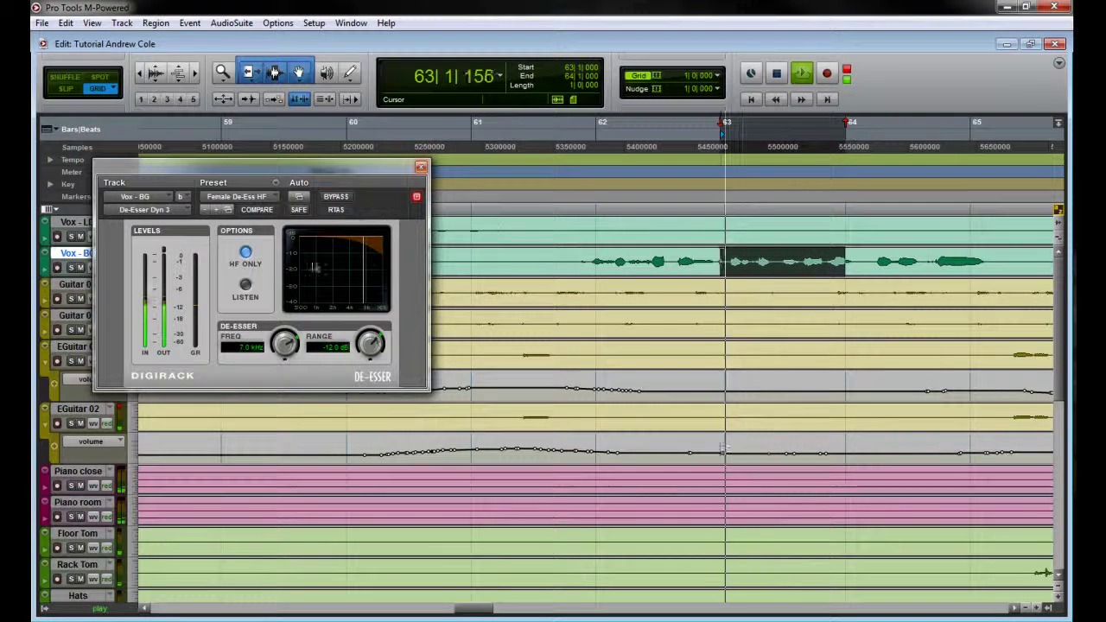
left_click_drag(371, 346, 372, 340)
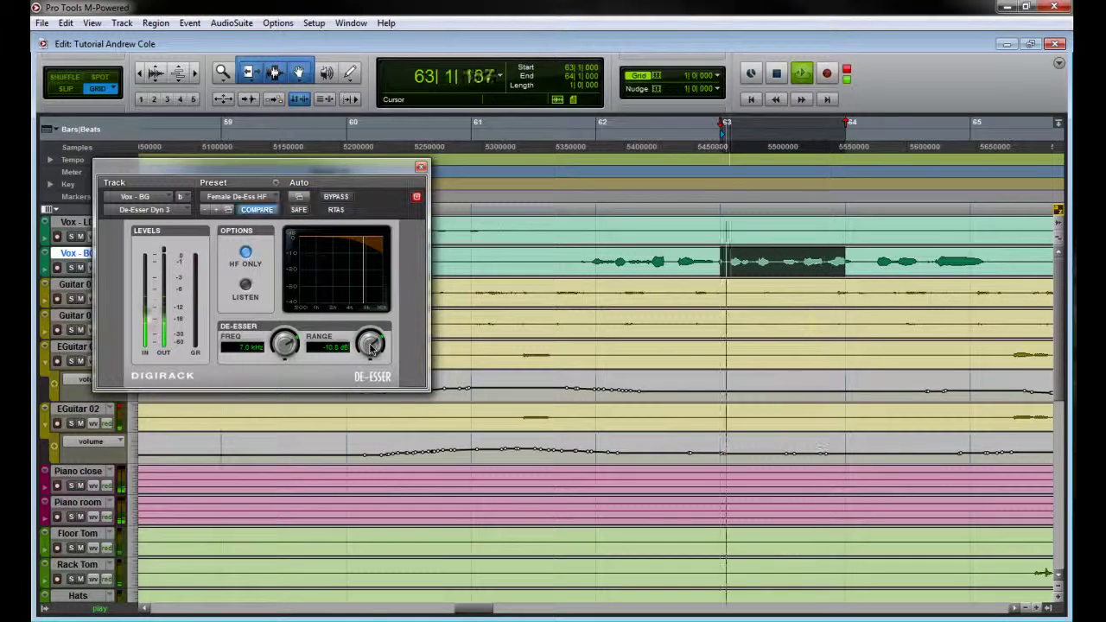
left_click(421, 166)
Step: Play the song from bar 62 and again from bar 60 to check the de-essed backing vocal
left_click(576, 276)
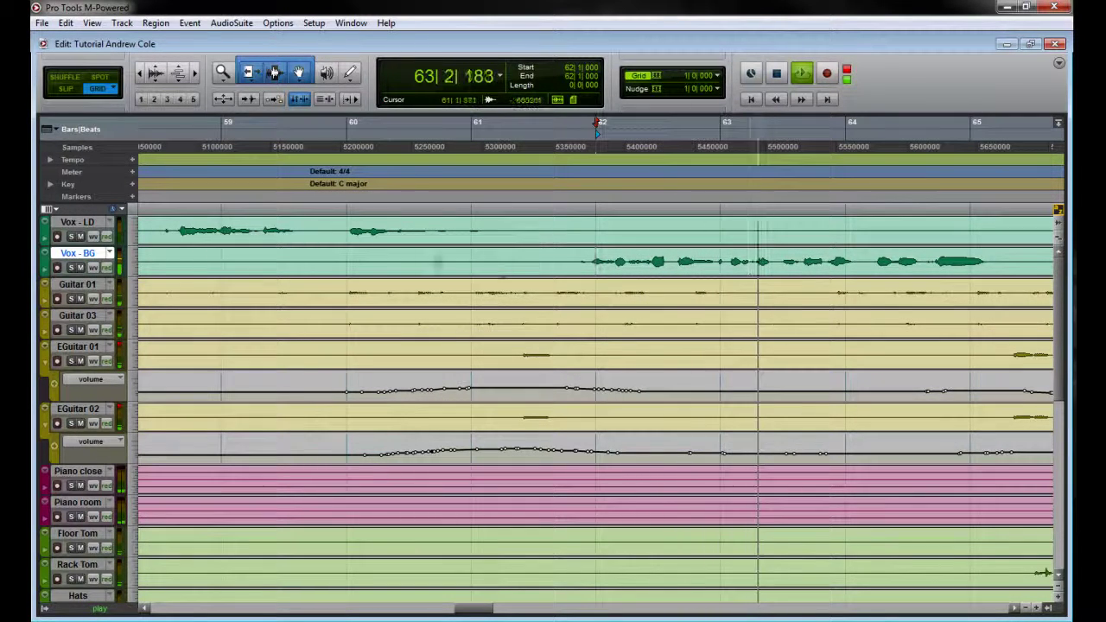
left_click(398, 266)
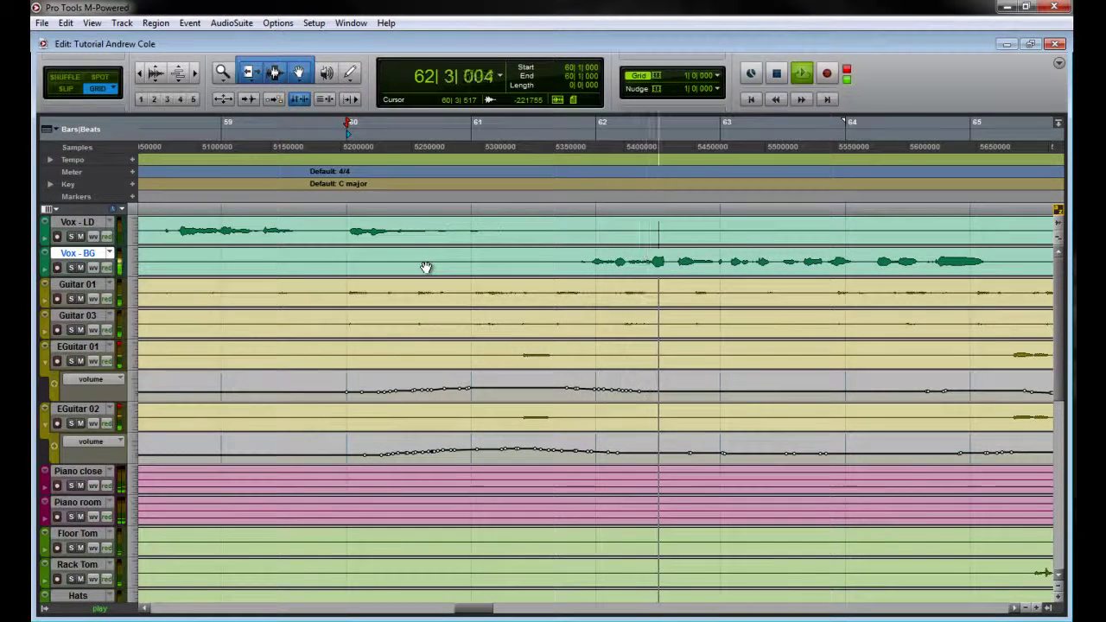
key("space")
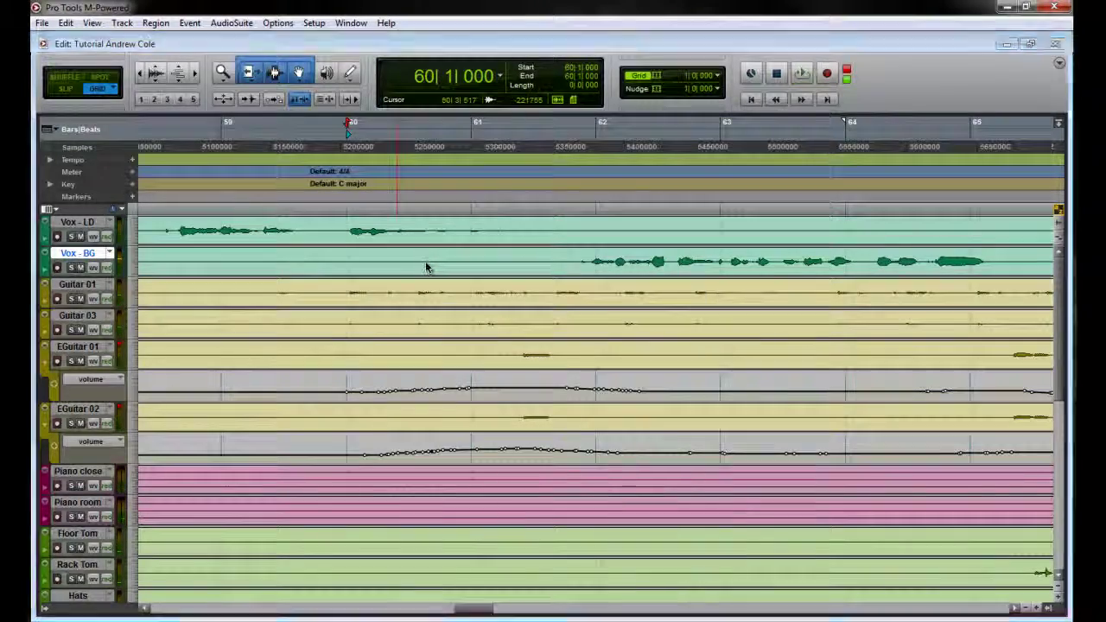
Step: Add the Digidesign Compressor/Limiter Dyn 3 (mono) to Vox - BG's third insert and place its window over the edit timeline
key("ctrl+equal")
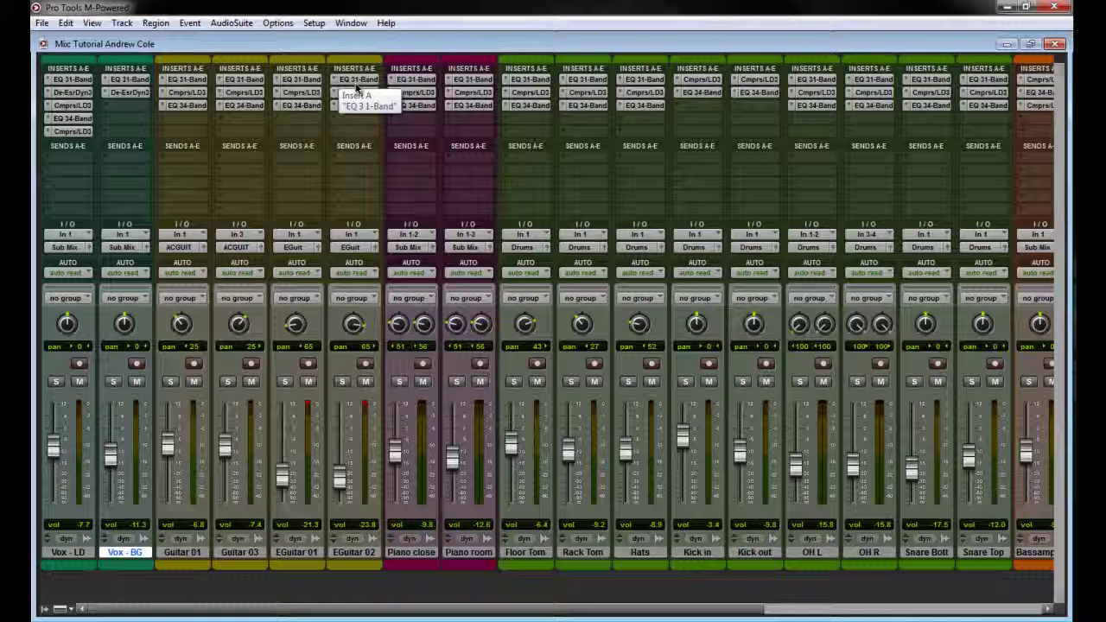
left_click(129, 109)
mouse_move(148, 127)
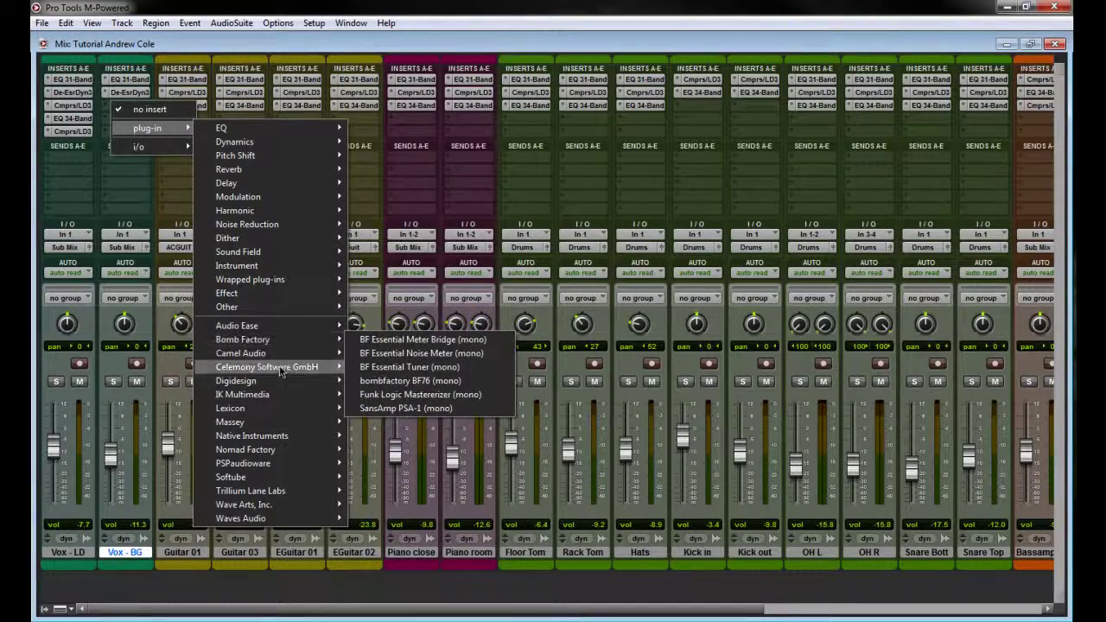
mouse_move(279, 370)
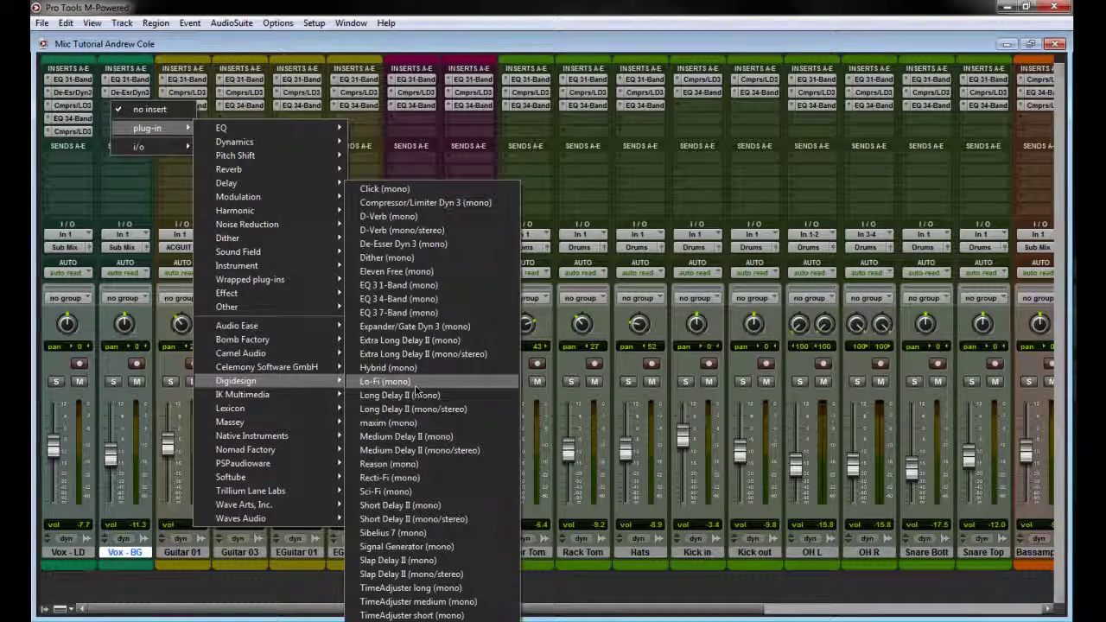
left_click(403, 204)
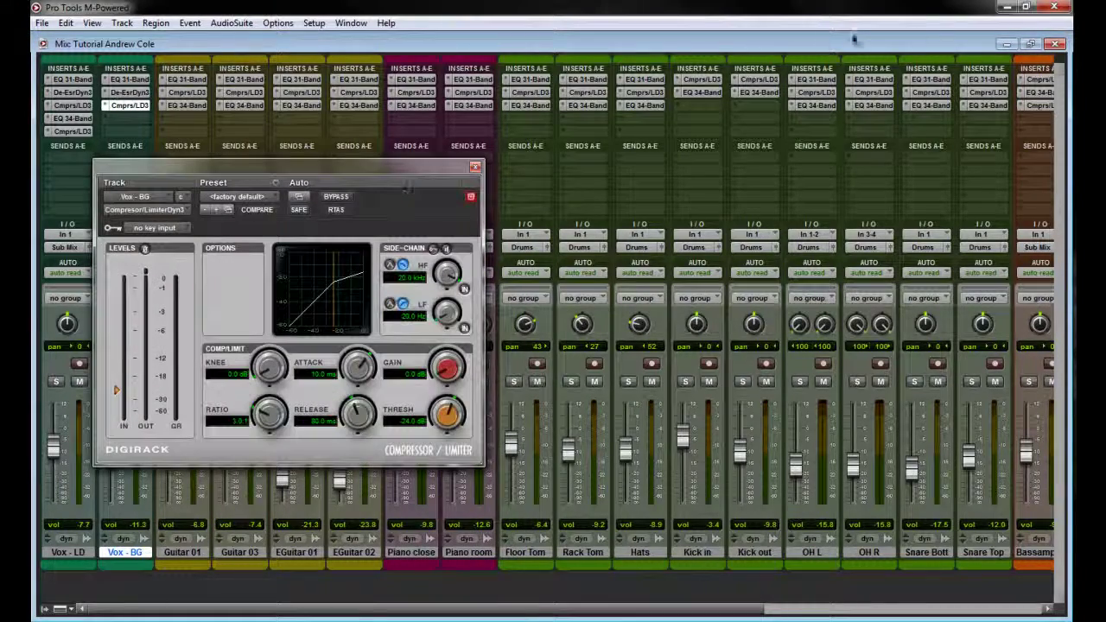
left_click(1055, 44)
left_click_drag(406, 176, 477, 304)
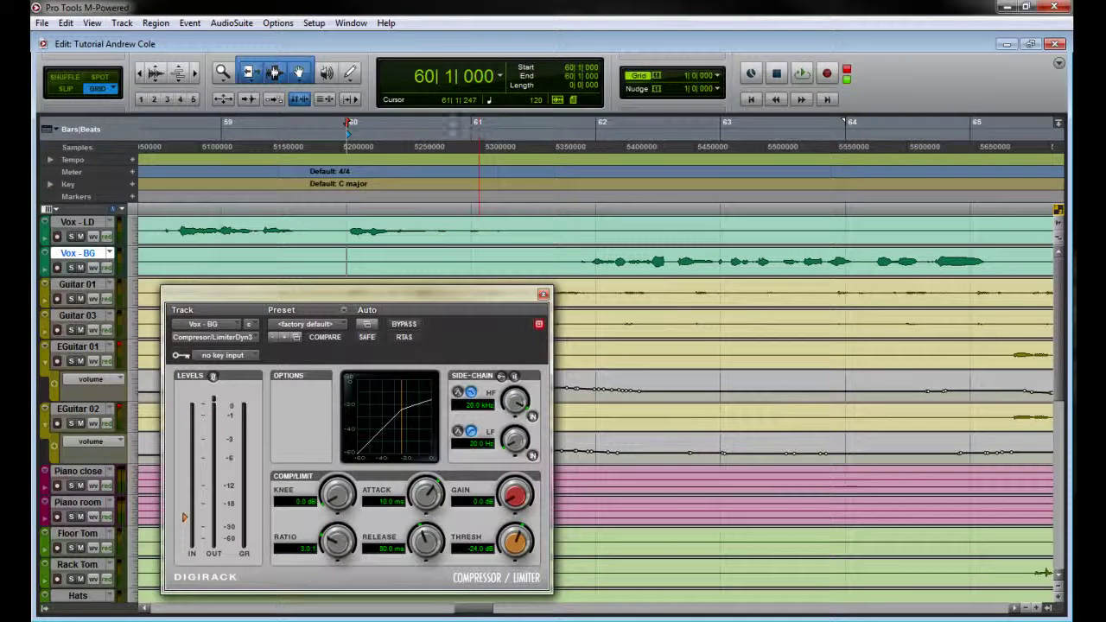
Step: Set the grid to eighth notes, select from 61|4|480 to 65|1|000 across both vocal tracks and loop that phrase
left_click(725, 76)
left_click(769, 124)
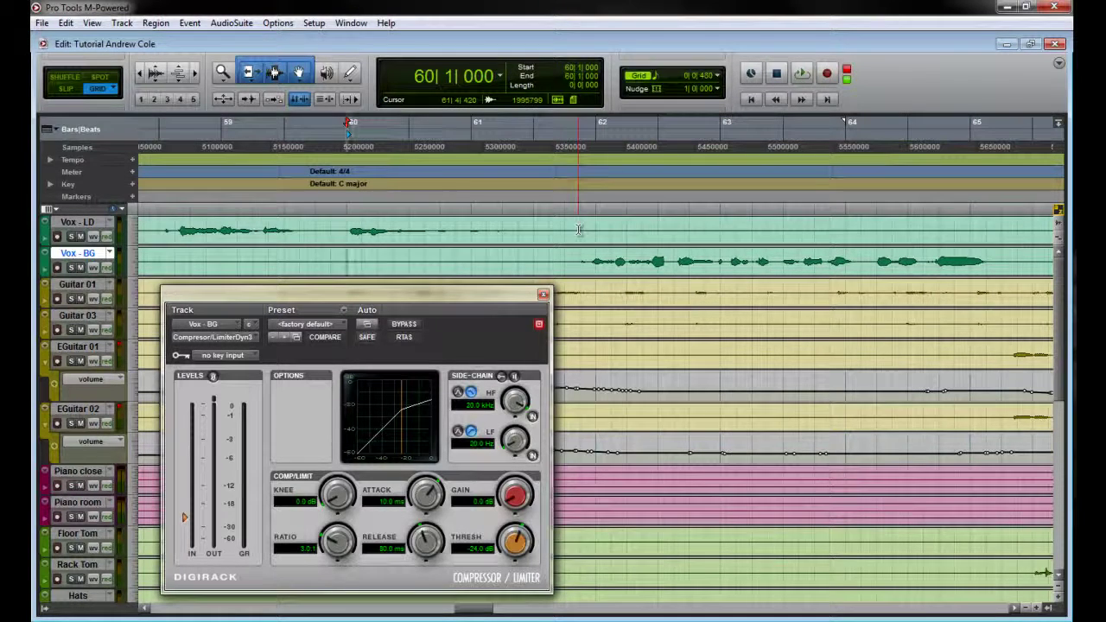
left_click_drag(580, 231, 984, 259)
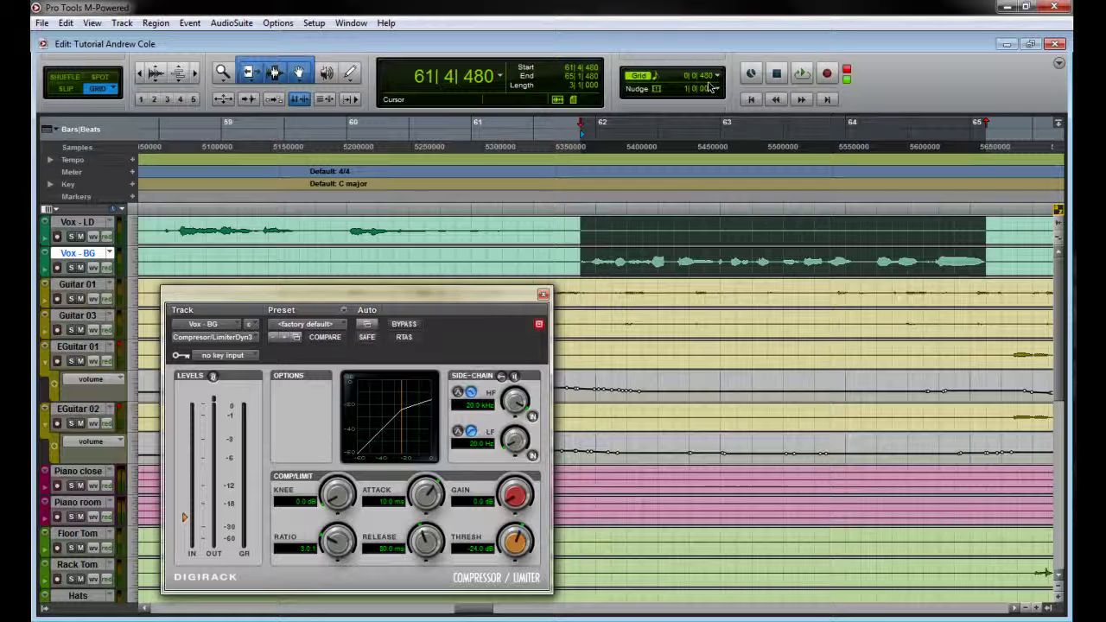
key("space")
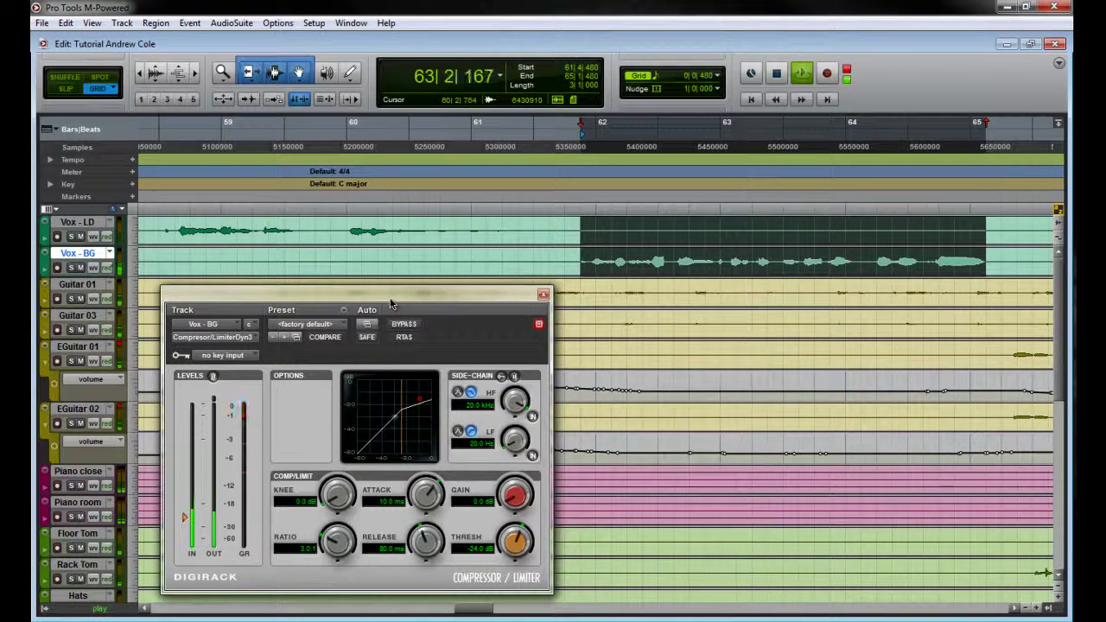
Step: Move the compressor window clear of the lower tracks and compare the backing vocal with the default compression bypassed and active
left_click_drag(346, 294, 368, 191)
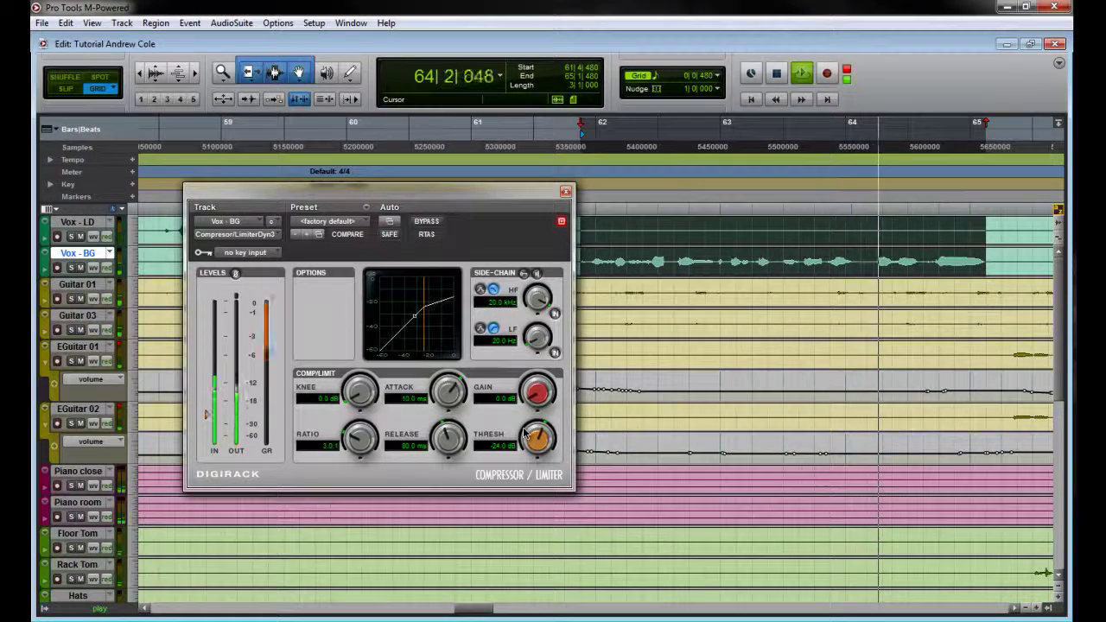
left_click(428, 222)
left_click(435, 223)
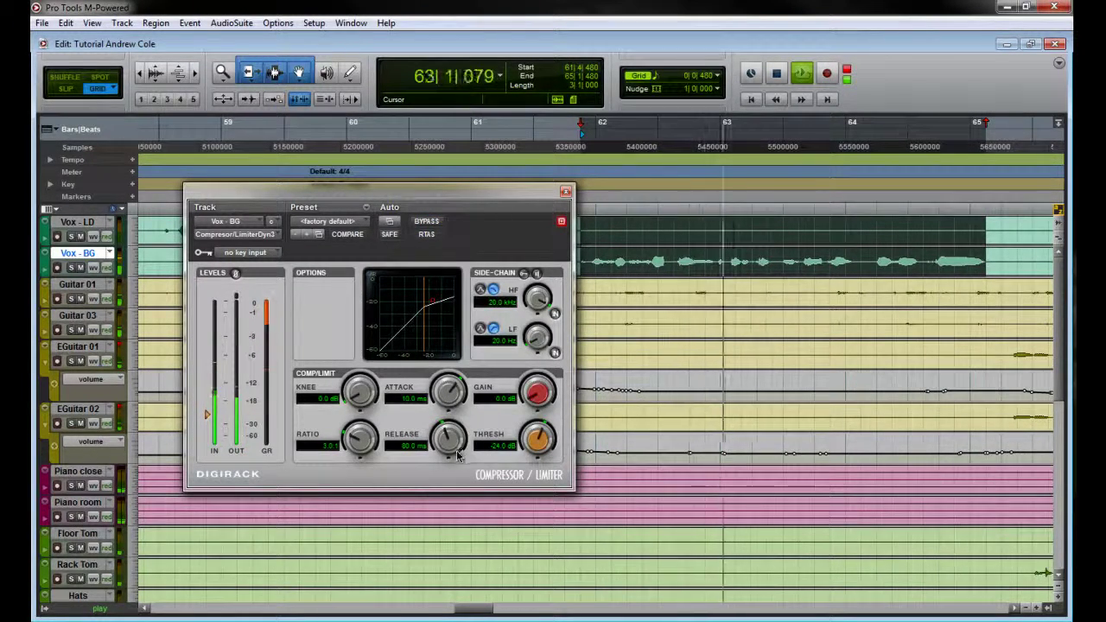
Step: Set the compressor to about -18.9 dB threshold, 10.5 ms attack, 104.5 ms release, 3.6:1 ratio, 1.3 dB knee and 2.4 dB gain
left_click_drag(537, 445, 542, 438)
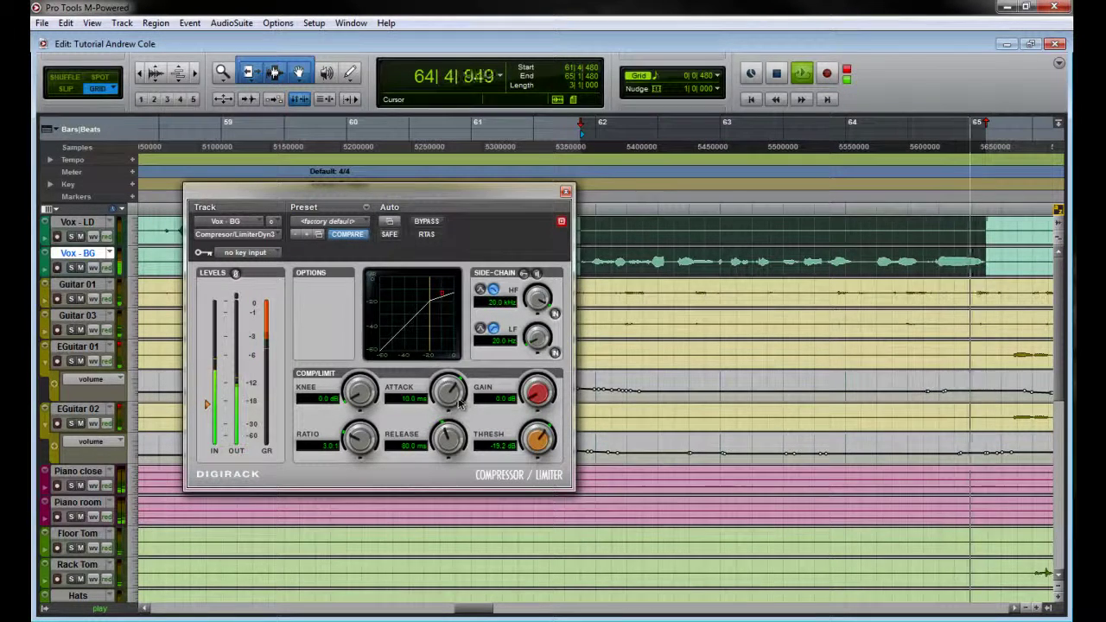
left_click_drag(449, 390, 451, 398)
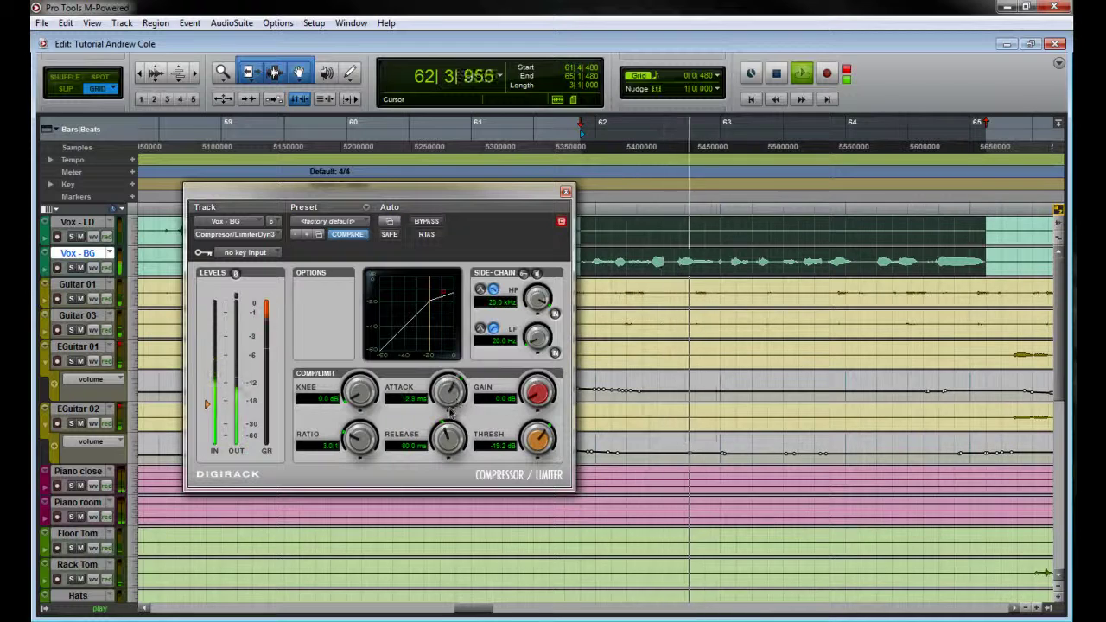
left_click_drag(453, 398, 448, 432)
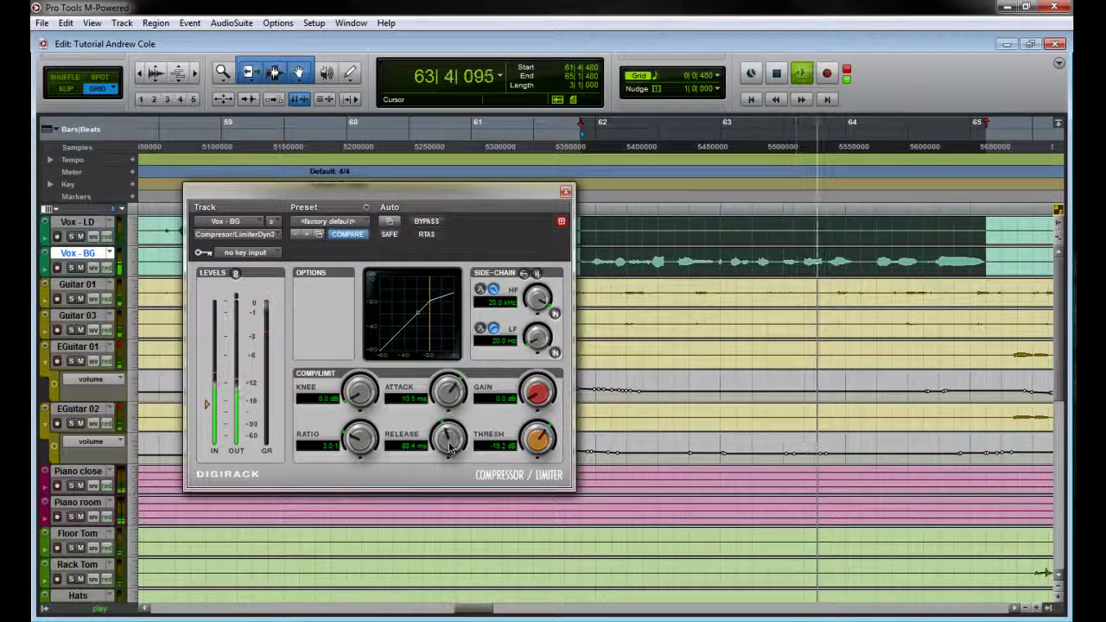
left_click_drag(361, 441, 375, 384)
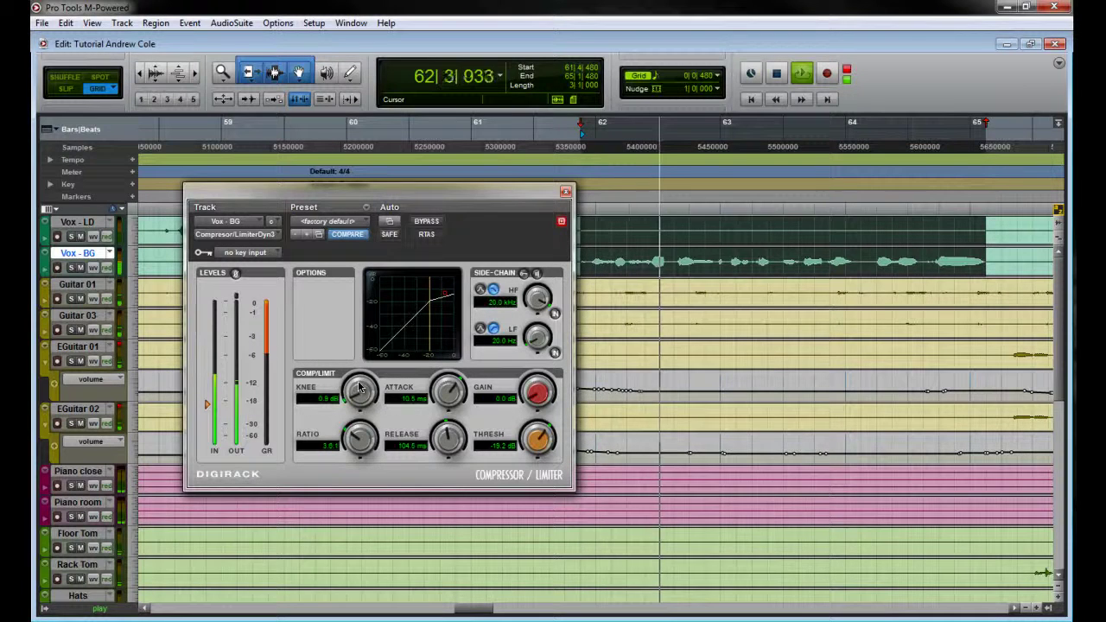
left_click_drag(537, 393, 536, 372)
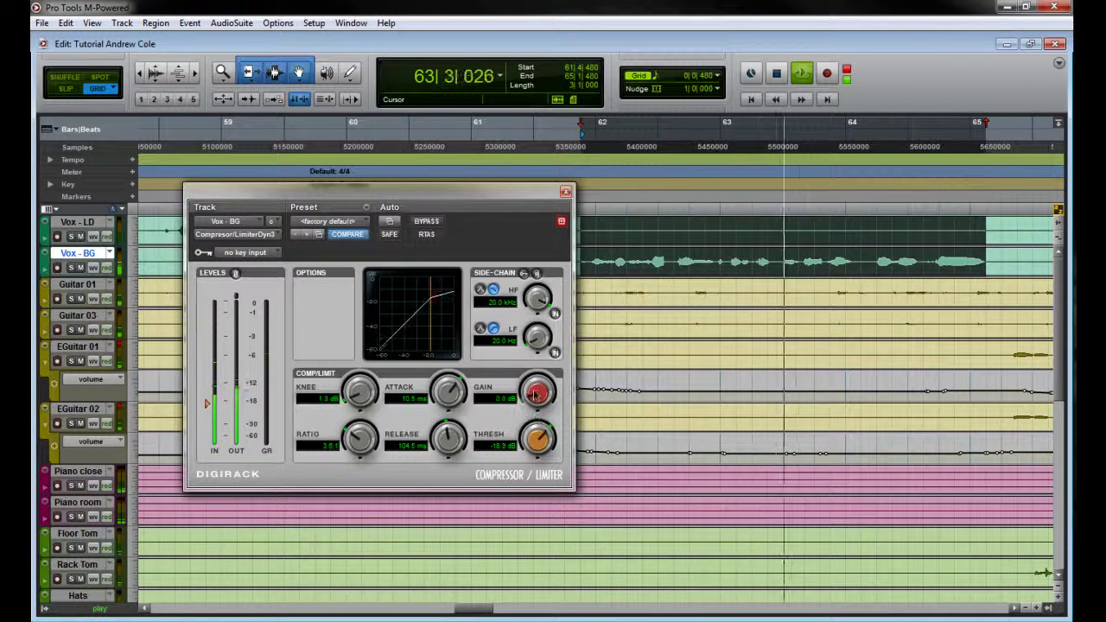
Step: Compare the adjusted Vox - BG compression with bypass, leave the compressor active and close its window
left_click(432, 222)
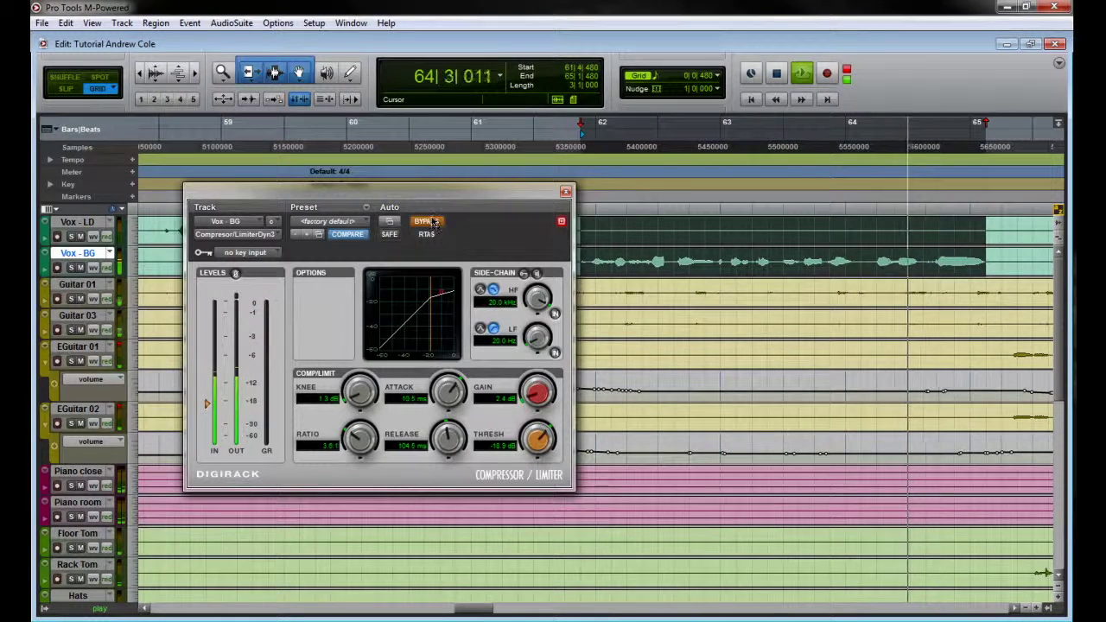
left_click(431, 223)
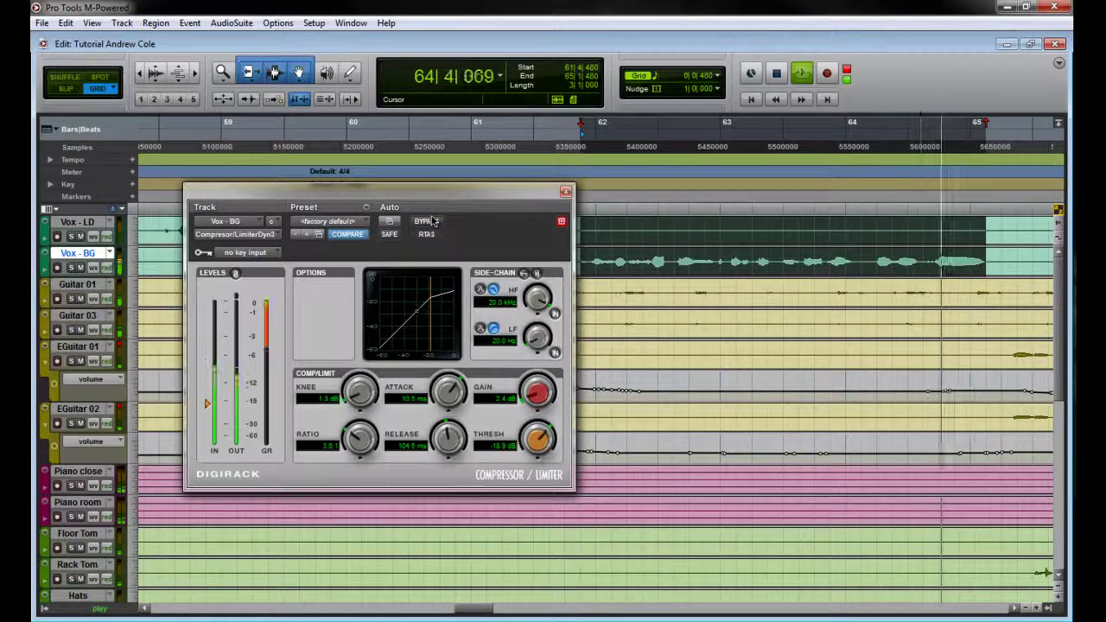
left_click(566, 191)
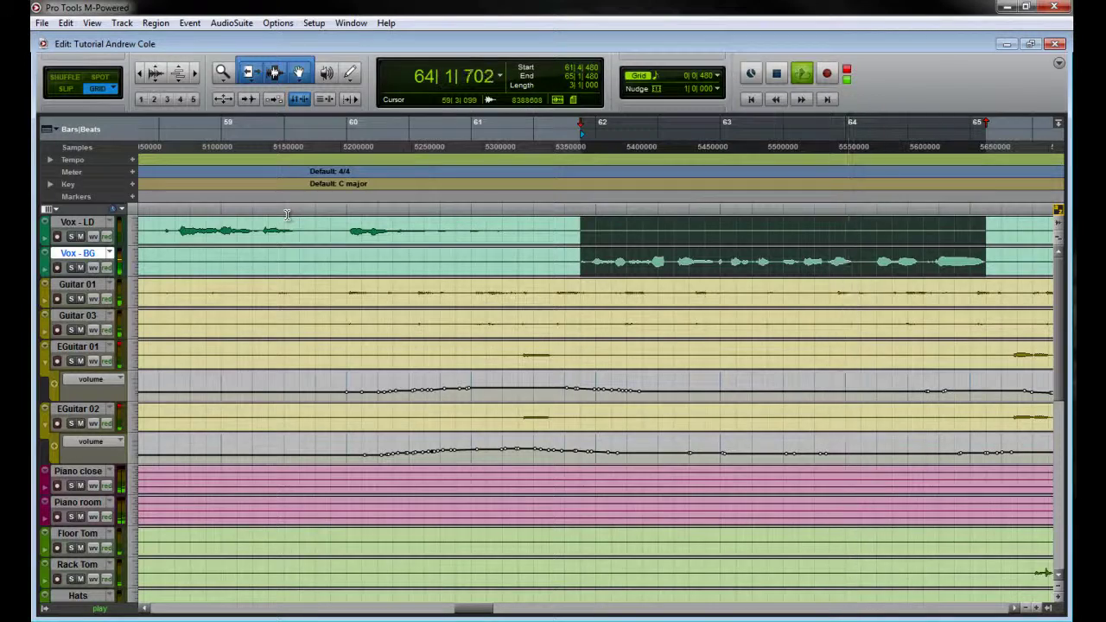
Step: Show a longer stretch of the song and play it from 66|3|480 to hear the next backing vocal phrases
key("ctrl+bracketleft")
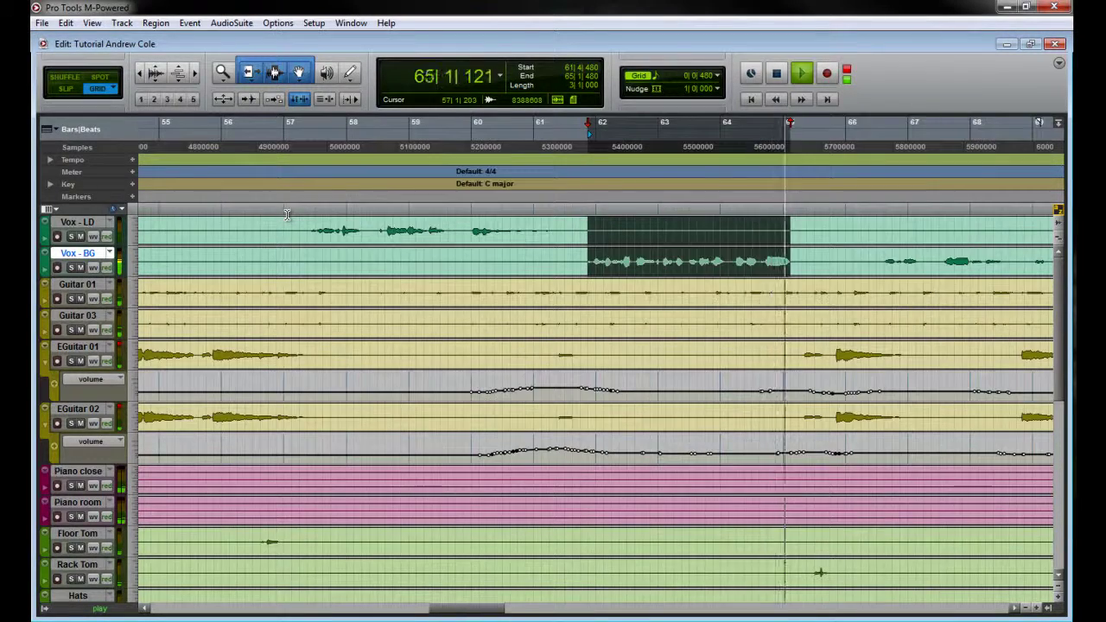
key("ctrl+bracketleft")
key("space")
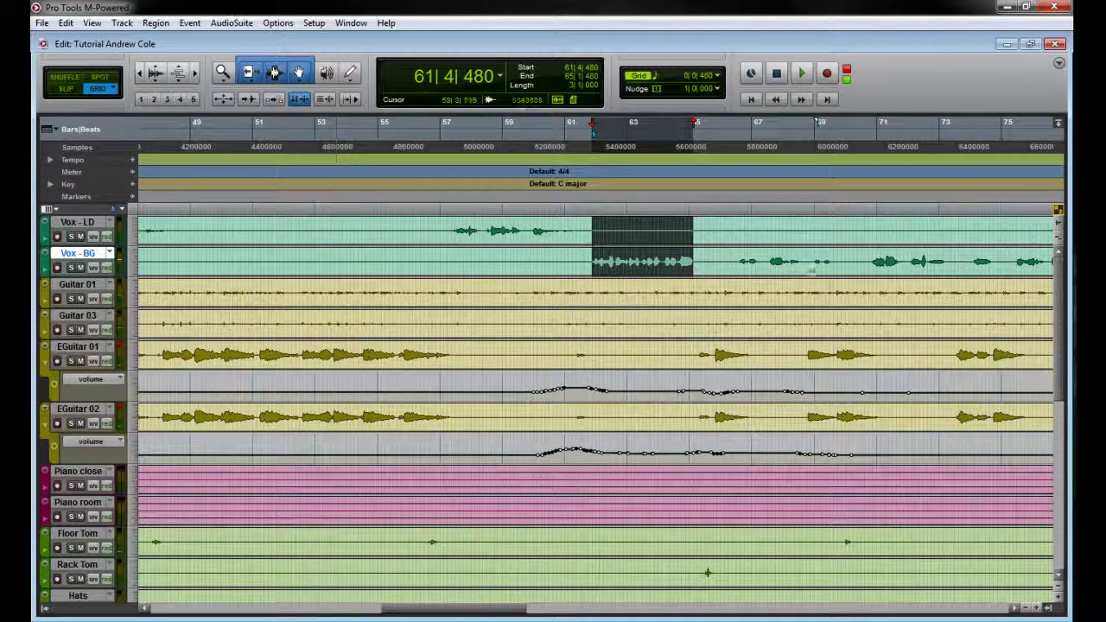
left_click(741, 256)
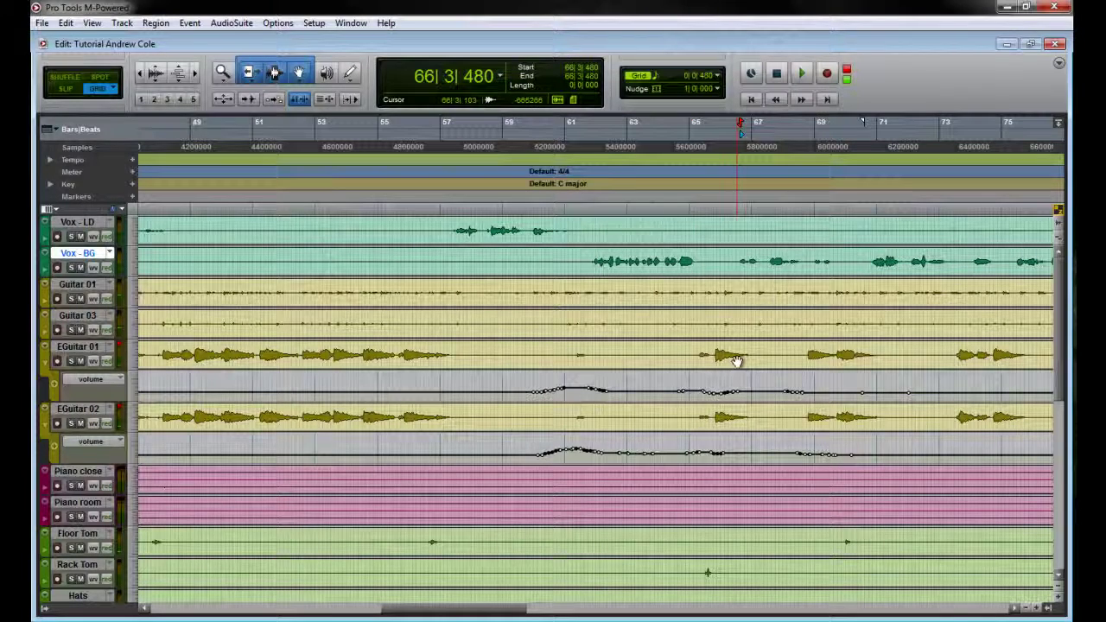
key("space")
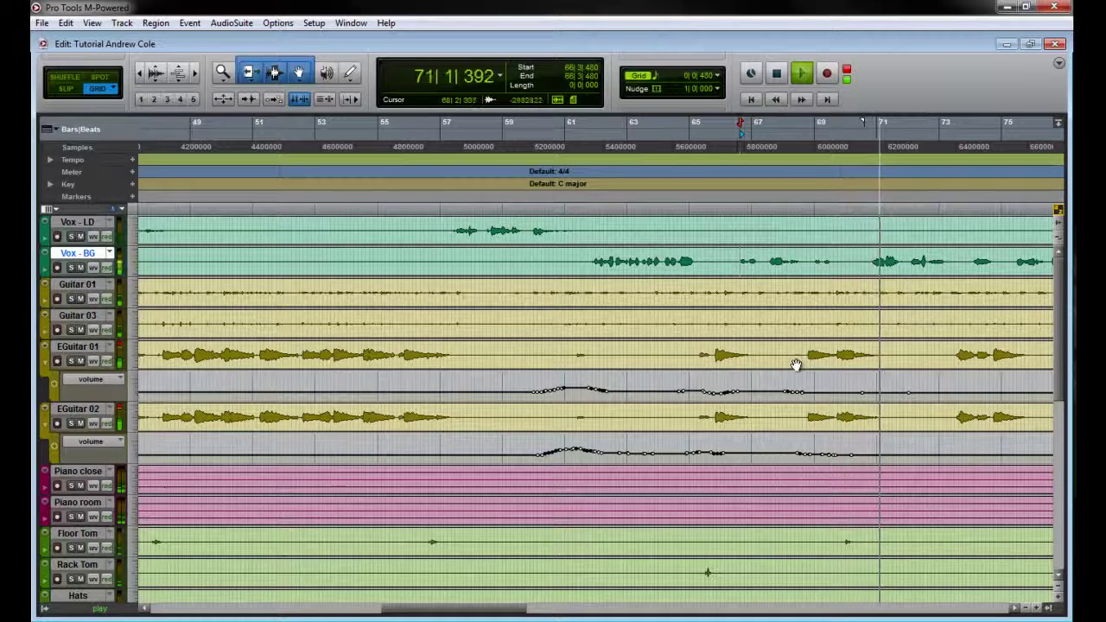
key("space")
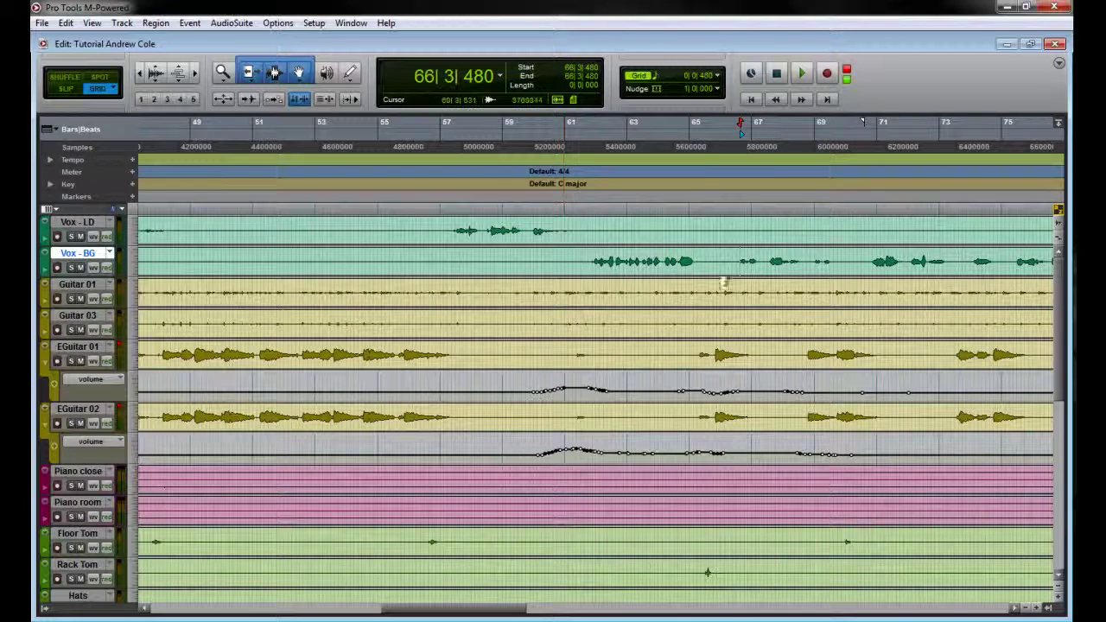
Step: Play the song from 61|3|000, raise the Vox - BG level to -12.6 dB in the mixer and return to the tracks
left_click(582, 260)
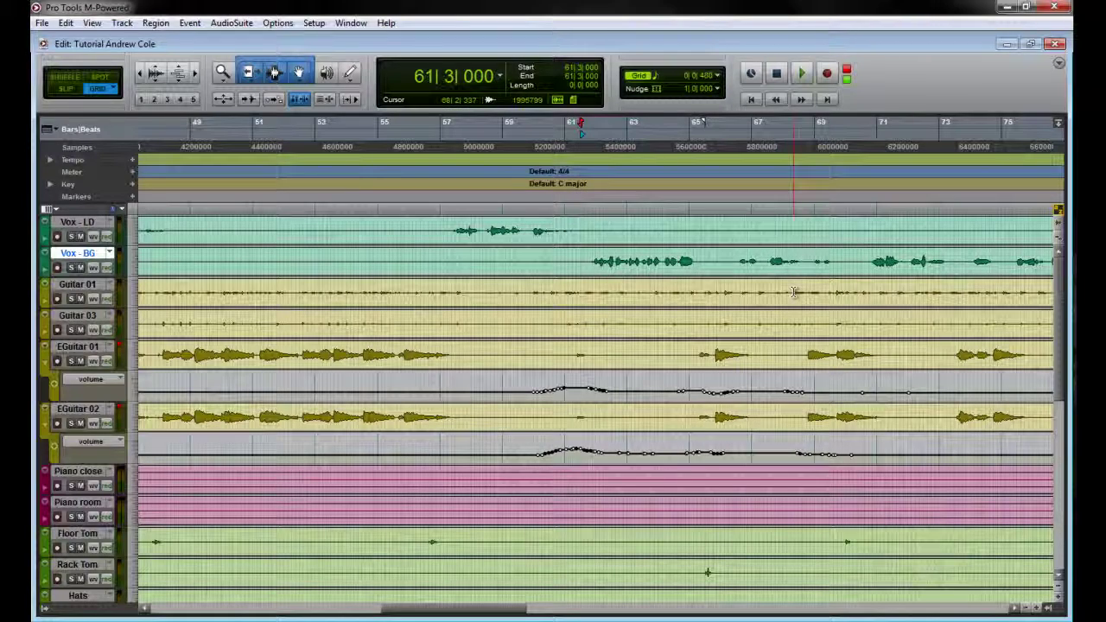
key("space")
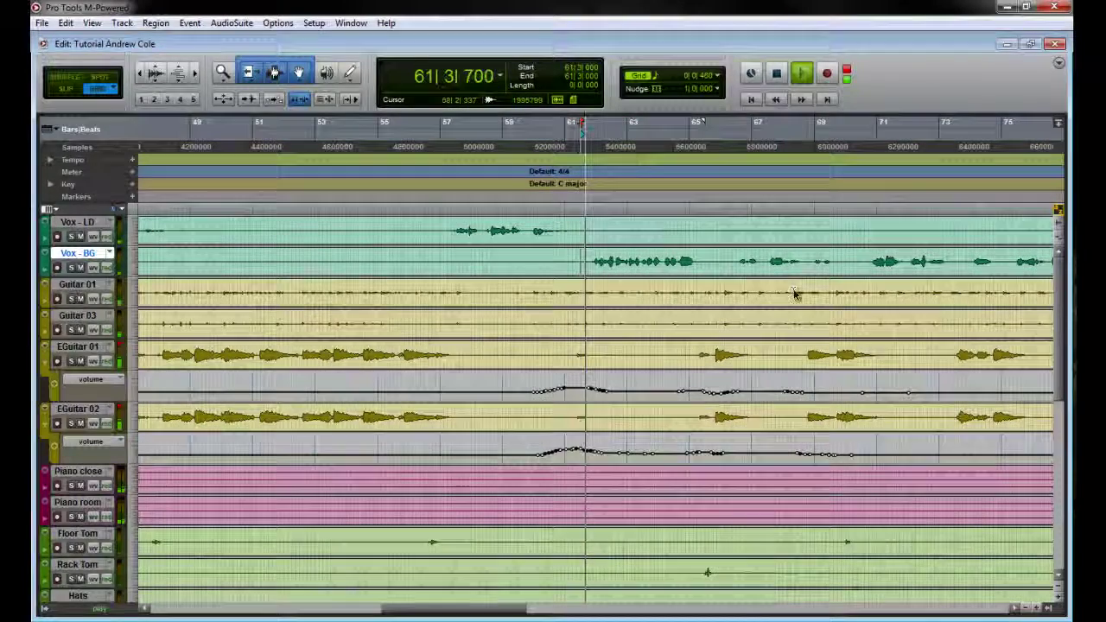
key("ctrl+equal")
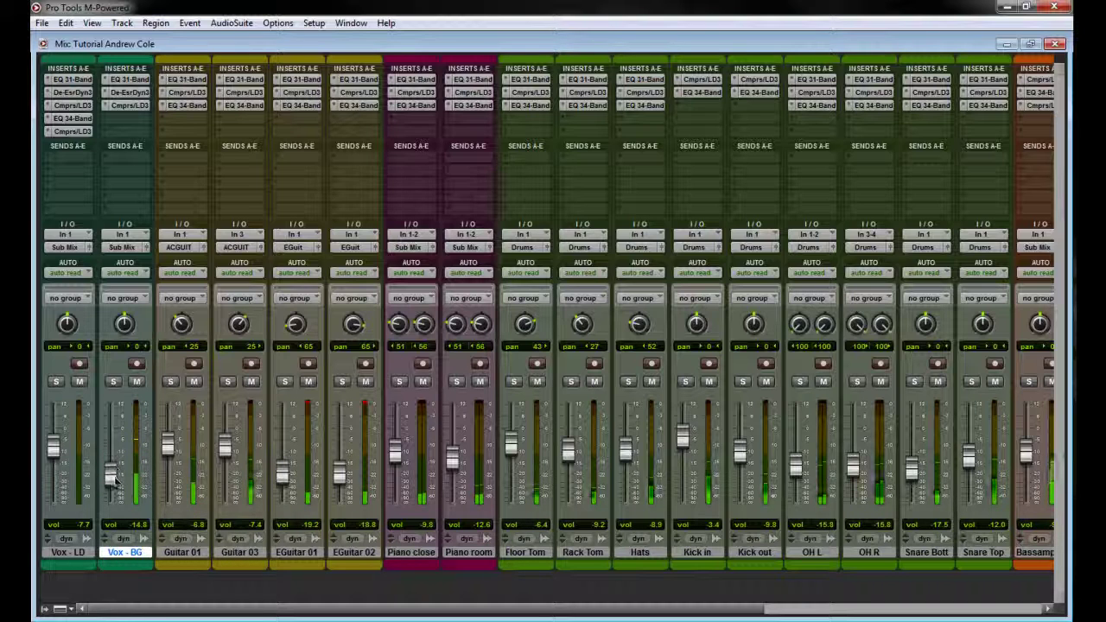
mouse_move(115, 484)
left_mouse_down()
mouse_move(121, 460)
mouse_move(111, 471)
left_mouse_up()
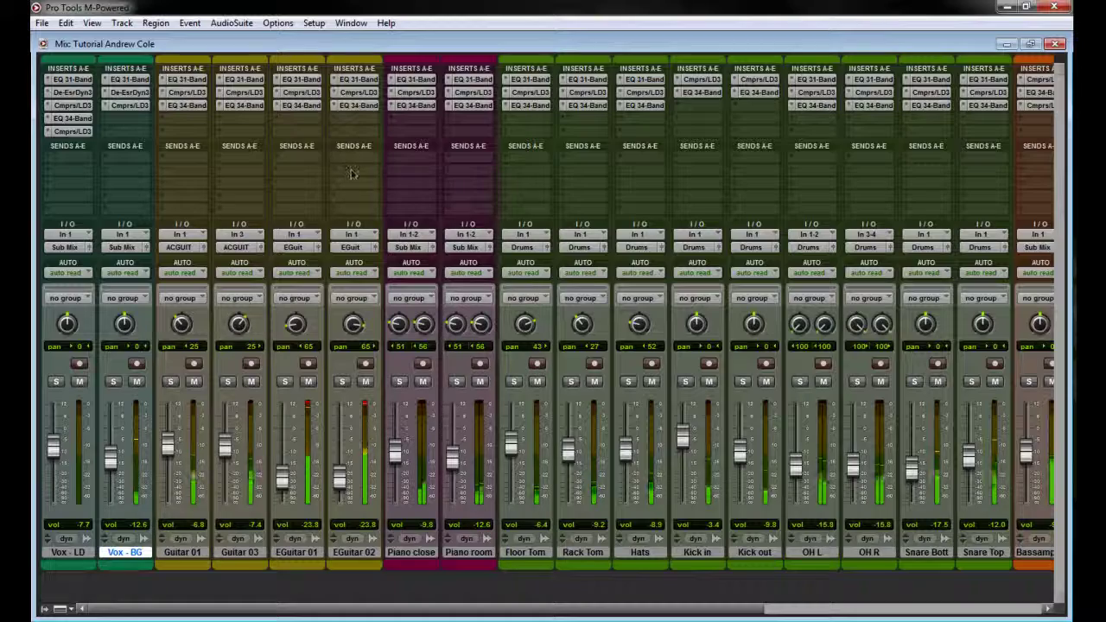
left_click(1055, 43)
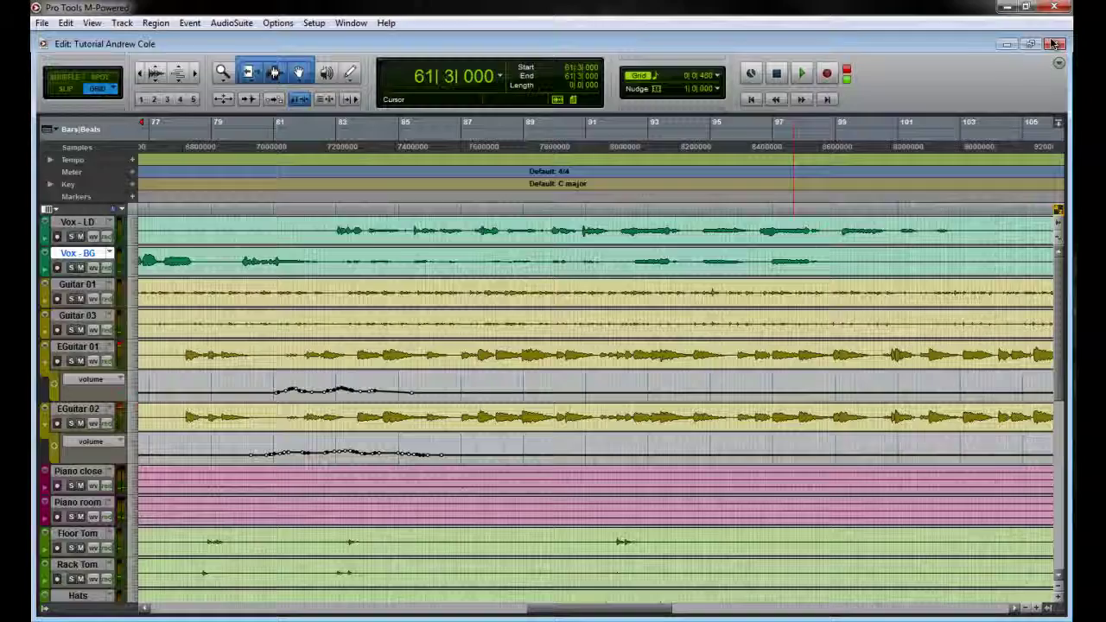
Step: Play the late backing vocal phrases from 92|2|000 and from 82|4|000 to check their level against the lead vocal
key("ctrl+bracketleft")
key("ctrl+bracketleft")
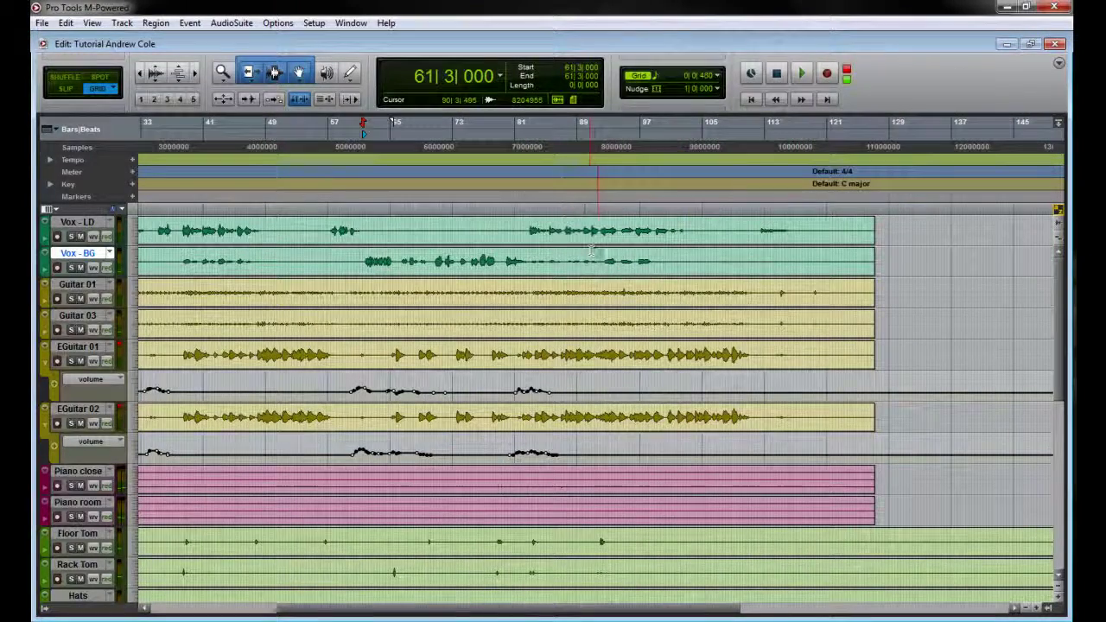
left_click(602, 252)
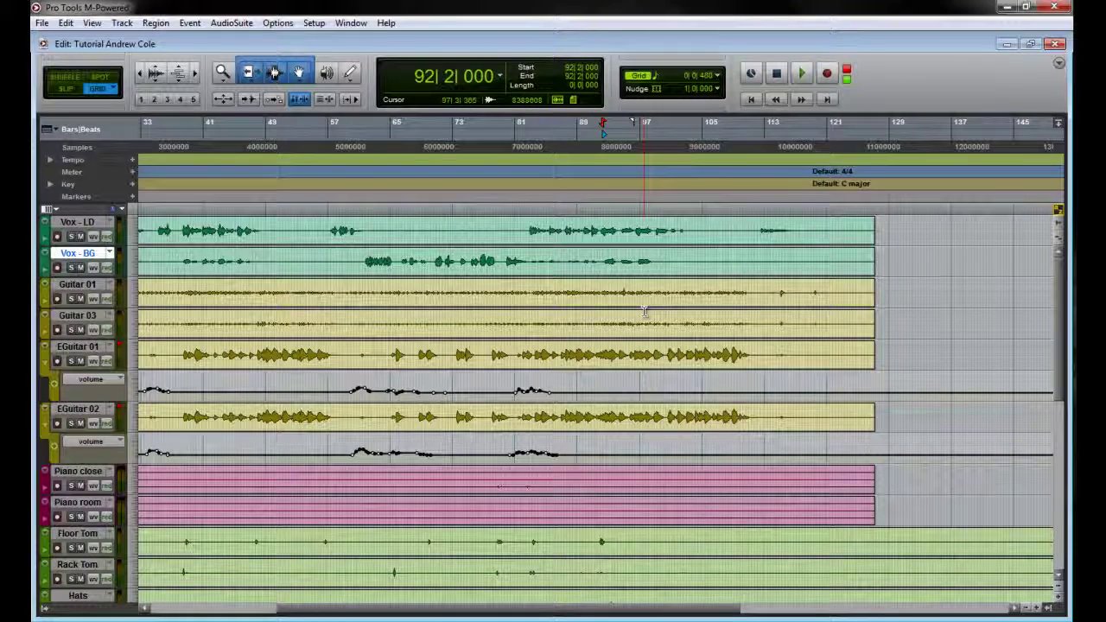
key("space")
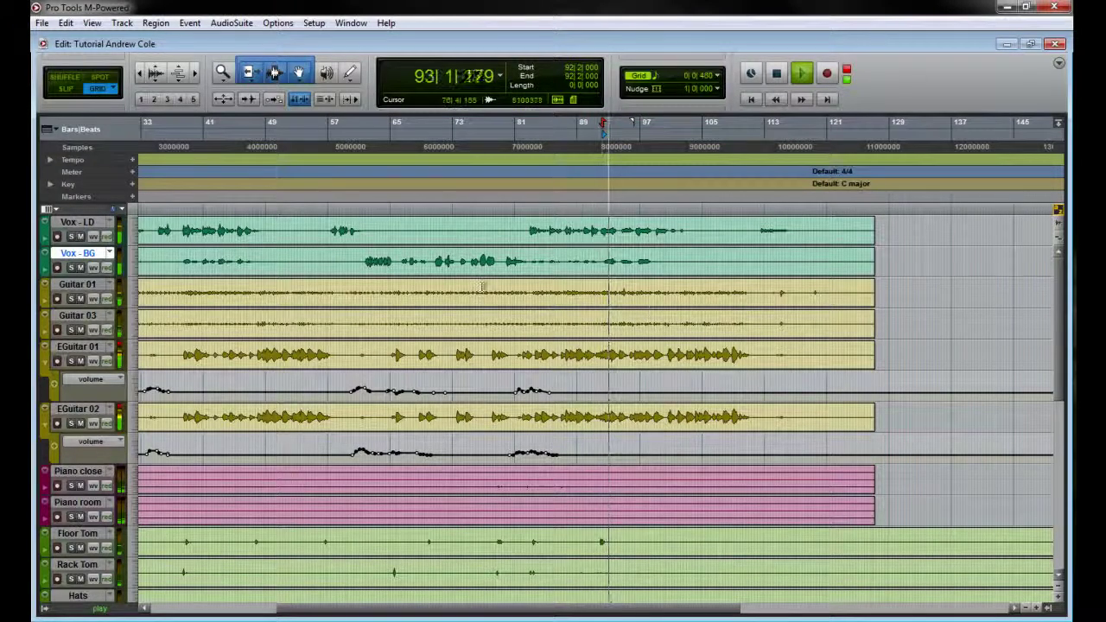
key("space")
left_click(529, 253)
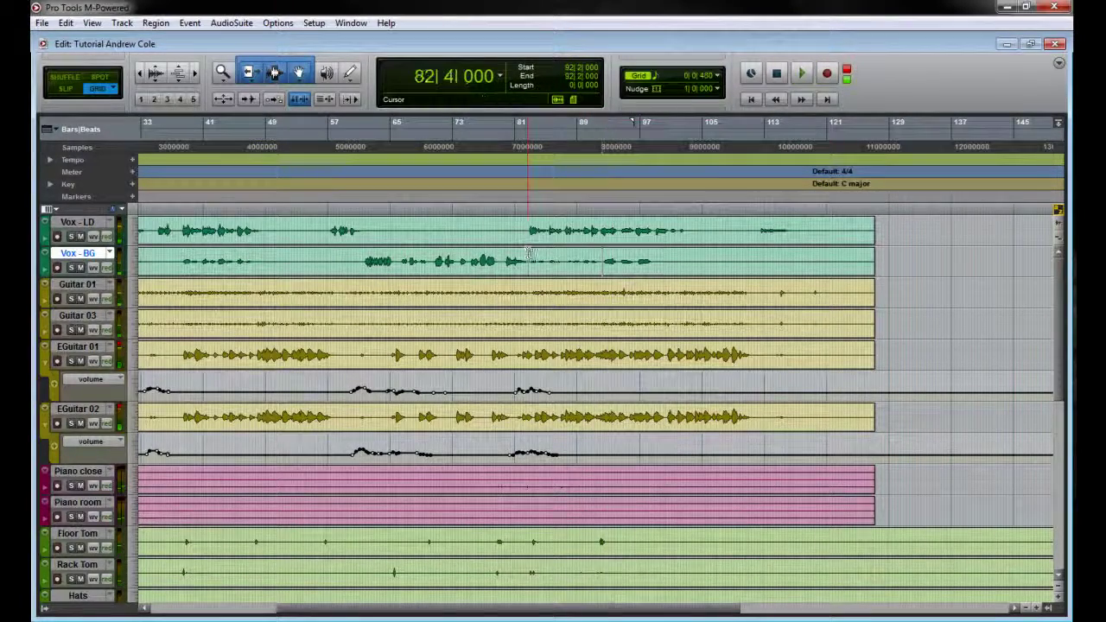
key("space")
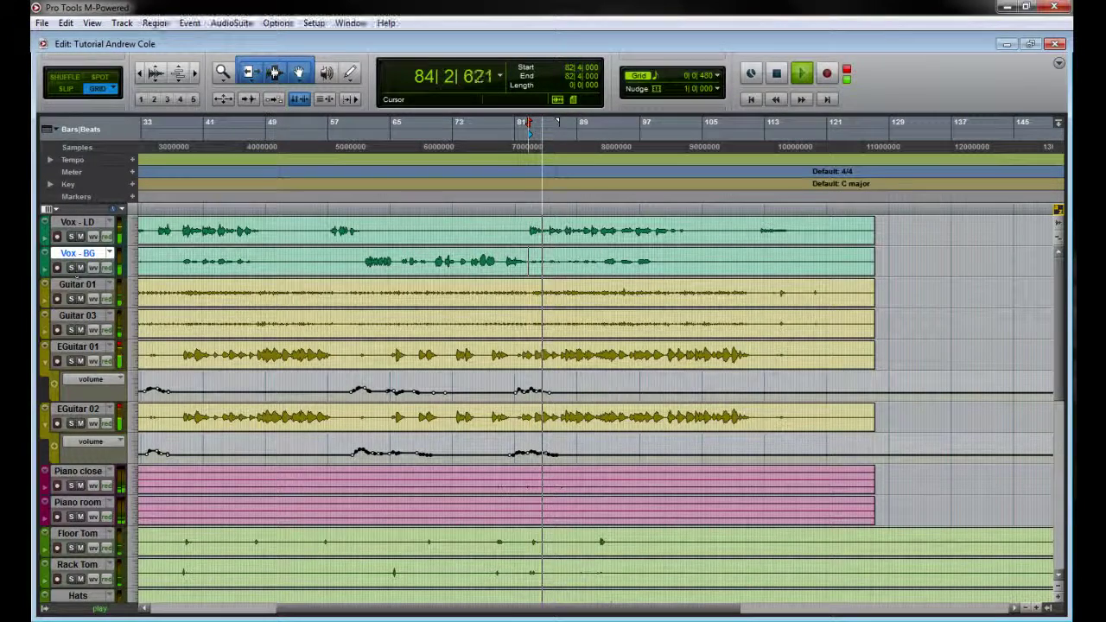
key("space")
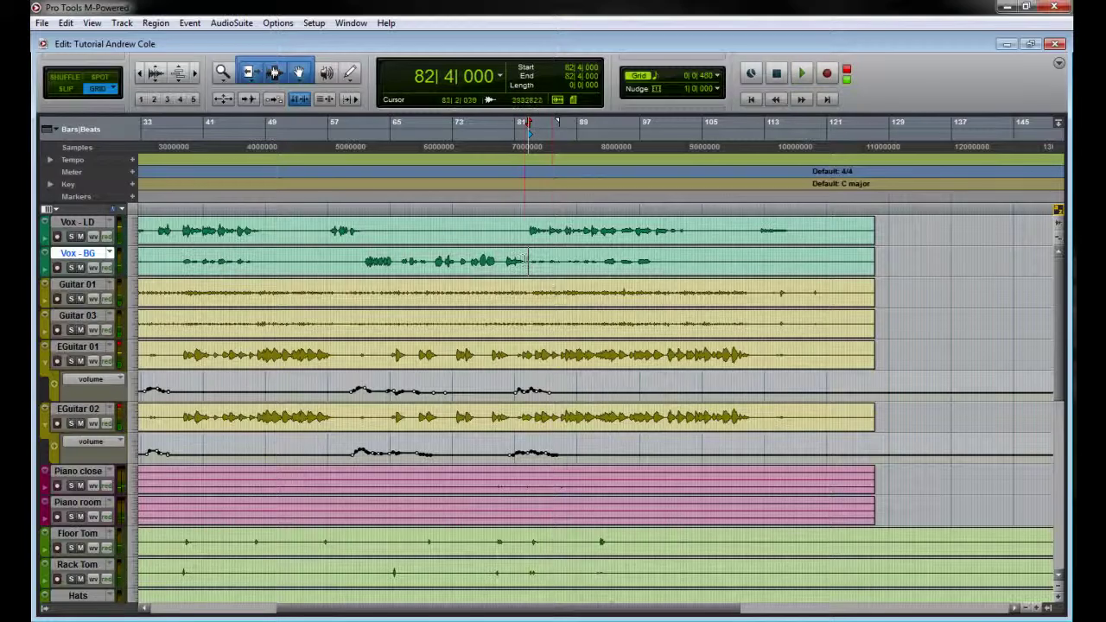
Step: Separate the quiet Vox - BG passage from 82|4|480 to 91|4|000 into its own region
key("ctrl+]")
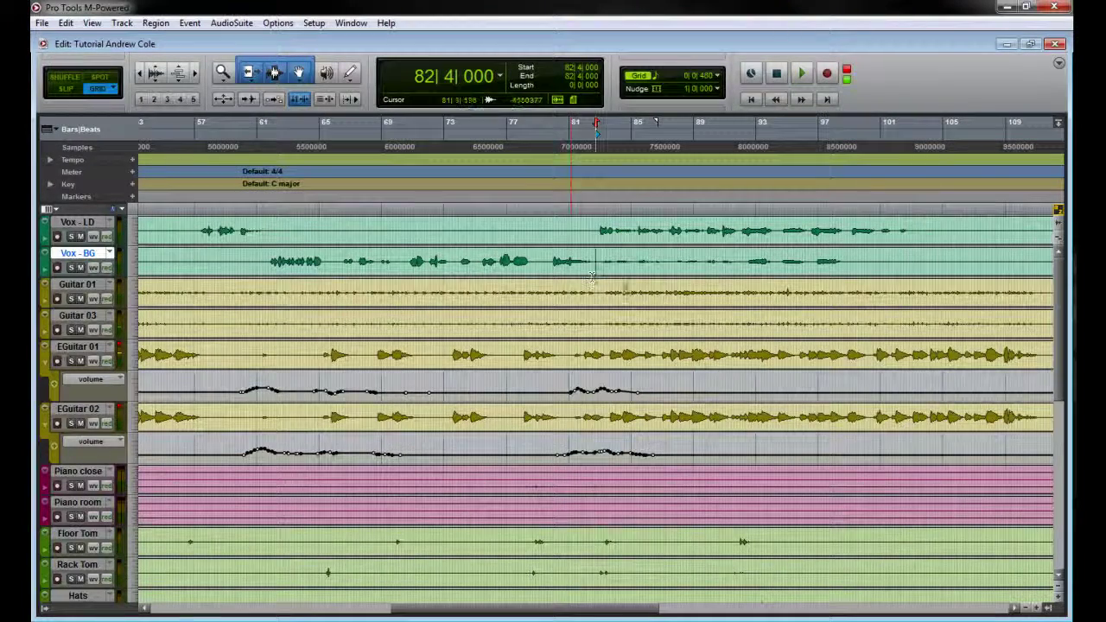
left_click_drag(596, 261, 735, 264)
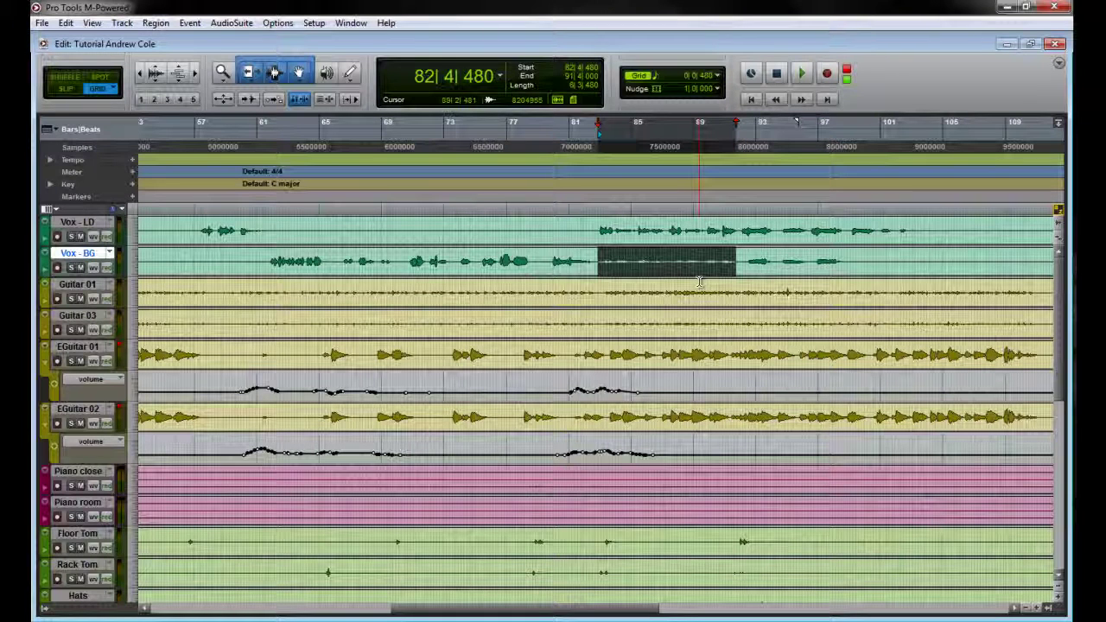
key("ctrl+e")
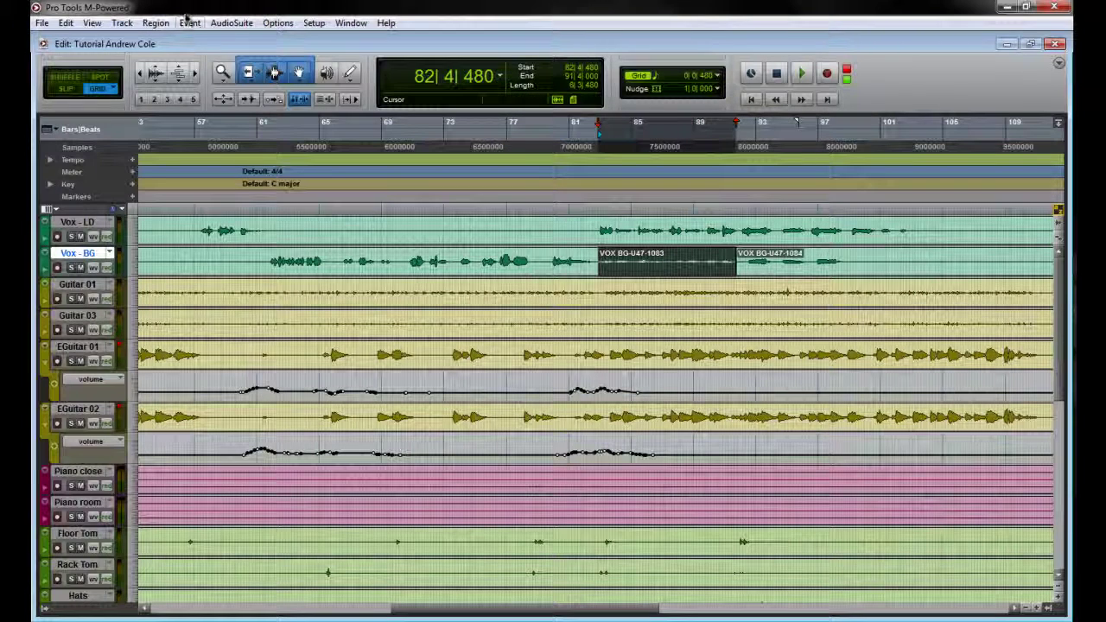
Step: Process the separated Vox - BG region with 2.5 dB of AudioSuite Gain and close the Gain window
left_click(231, 23)
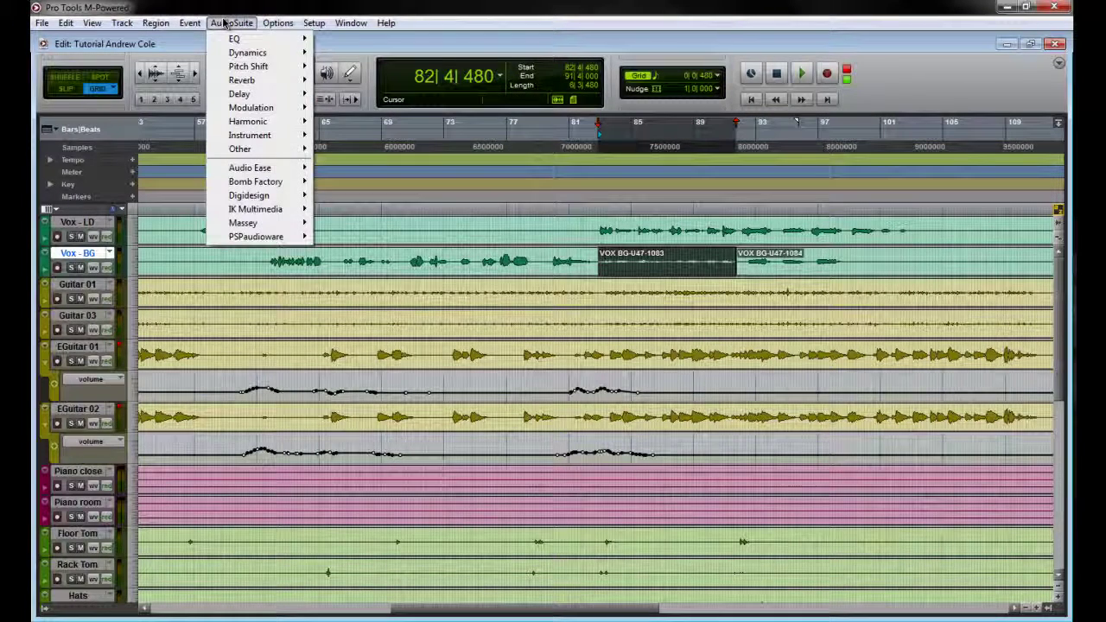
mouse_move(248, 153)
left_click(424, 190)
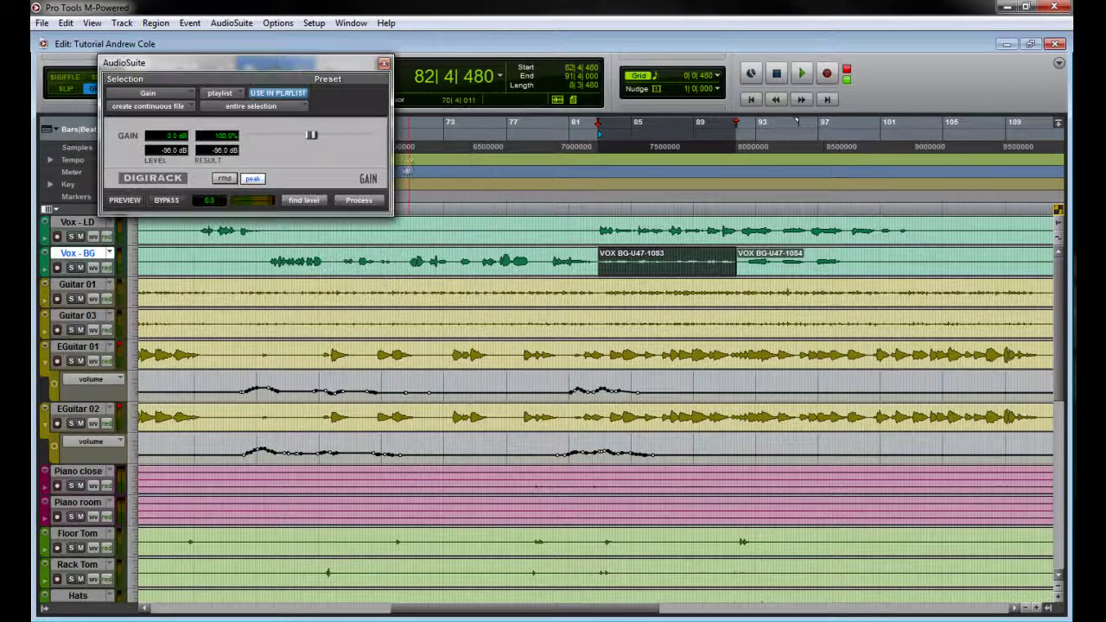
left_click(164, 137)
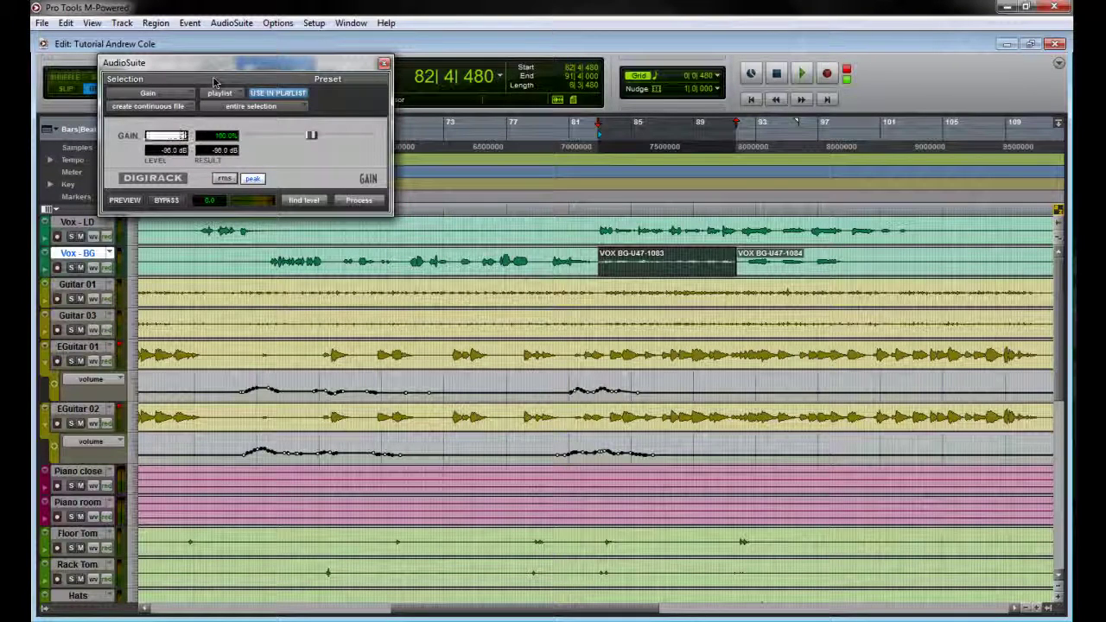
left_click(356, 201)
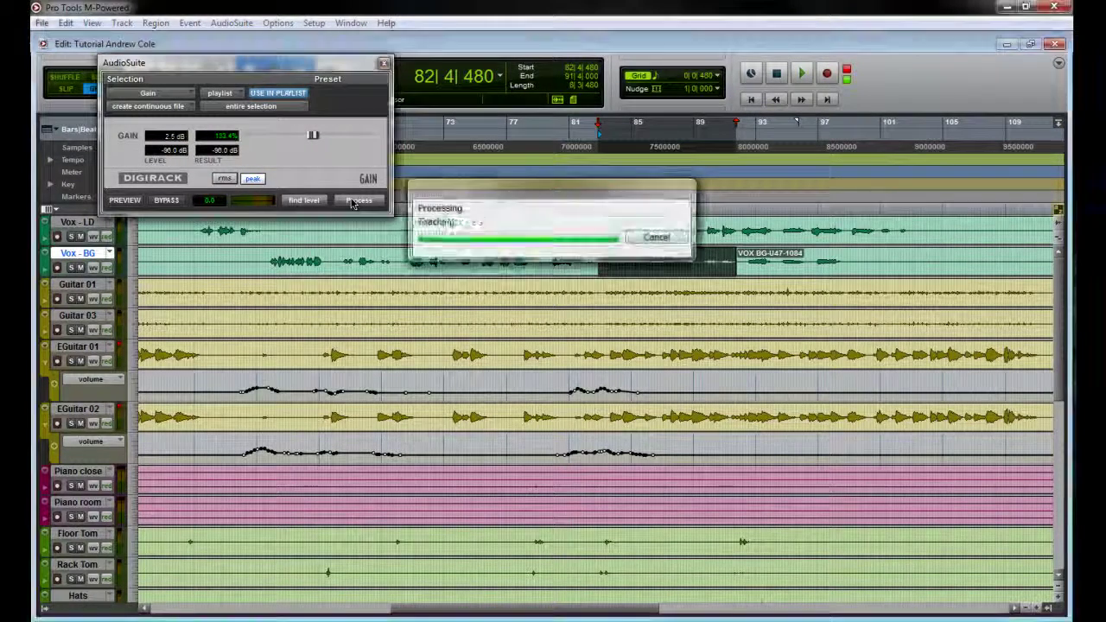
left_click(384, 63)
Step: Play from 81|2|000 to hear the boosted Vox - BG region in the mix and review the mixer levels
left_click(569, 254)
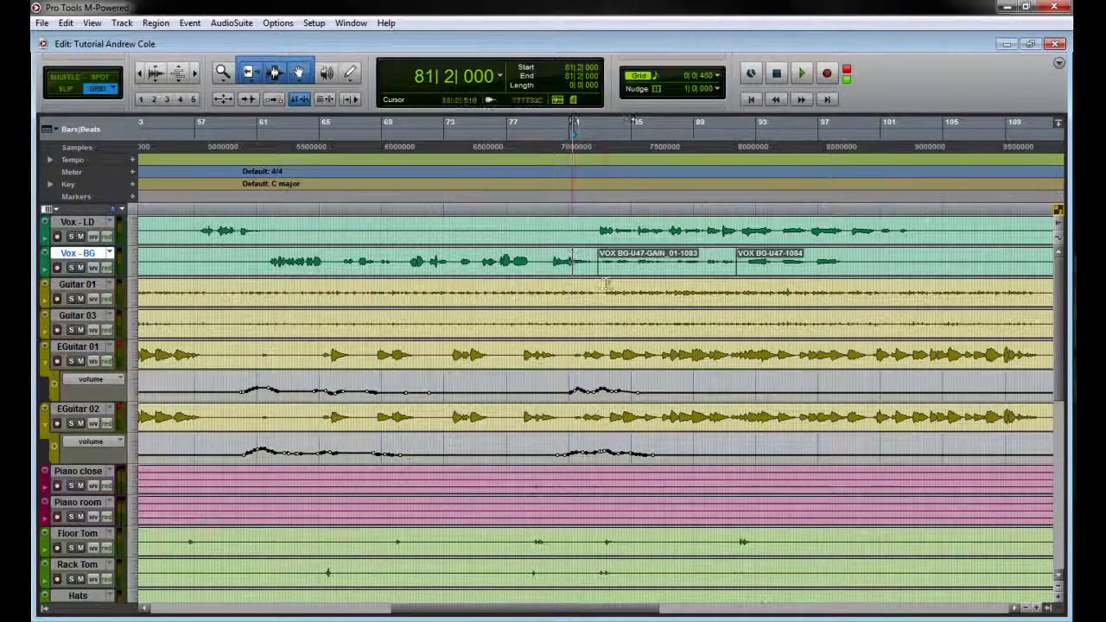
key("space")
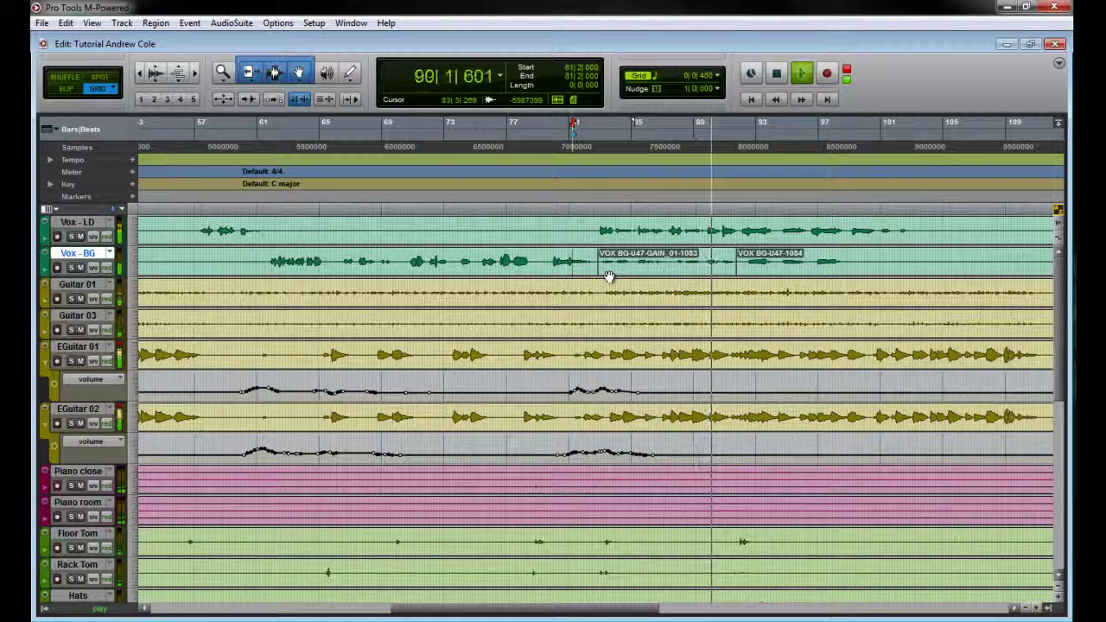
key("space")
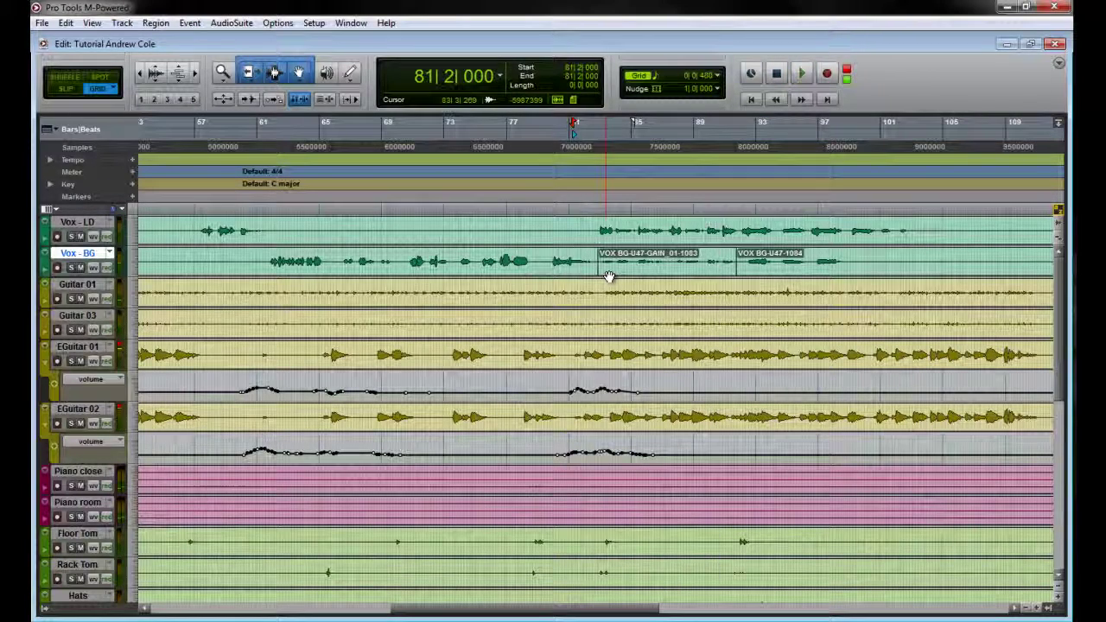
key("ctrl+equal")
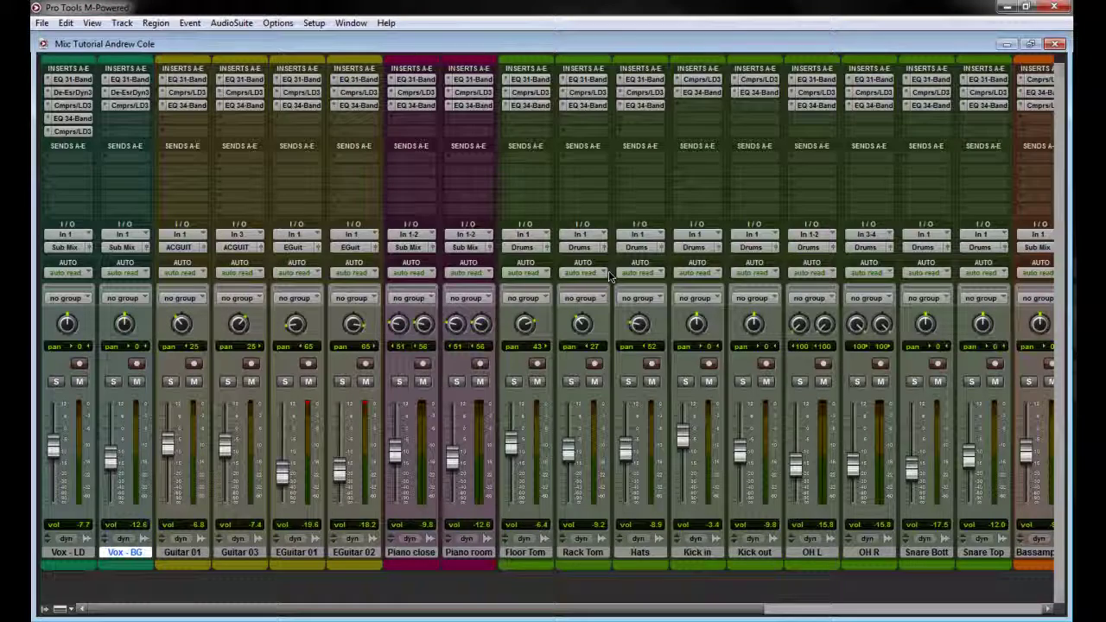
key("ctrl+equal")
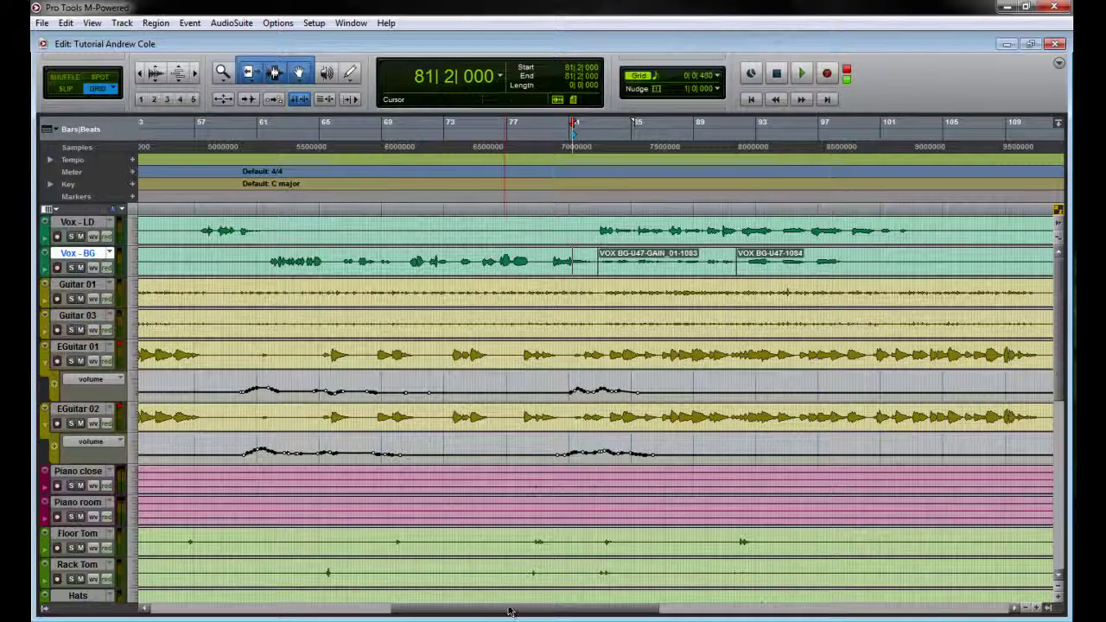
Step: Play the earlier section from 38|1|000 to hear the backing vocal together with the lead vocal
left_click_drag(507, 614, 380, 615)
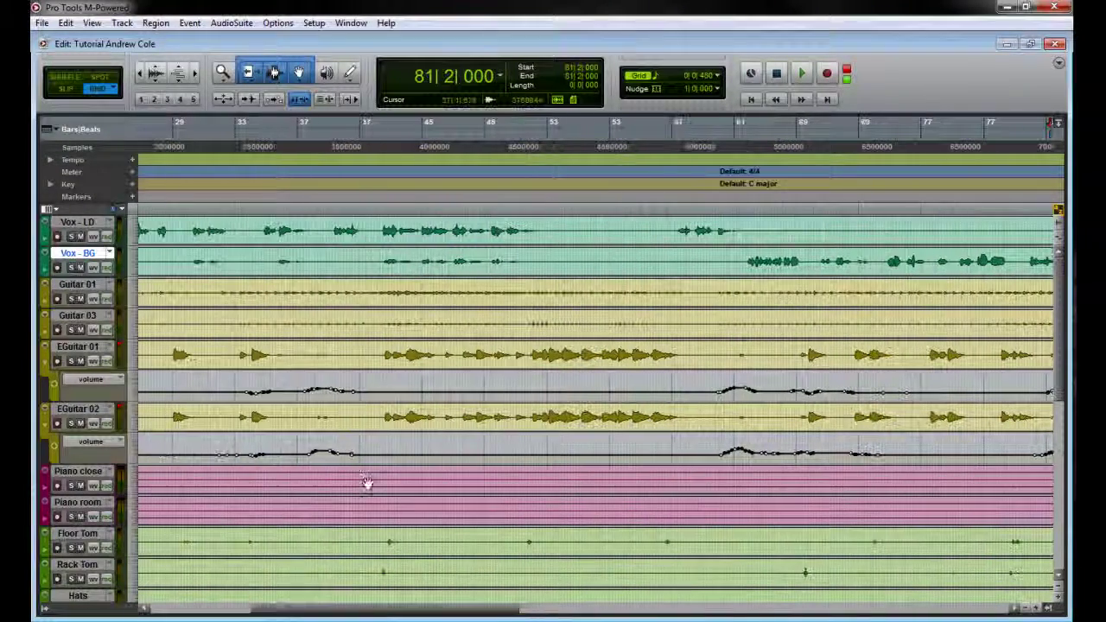
left_click(376, 255)
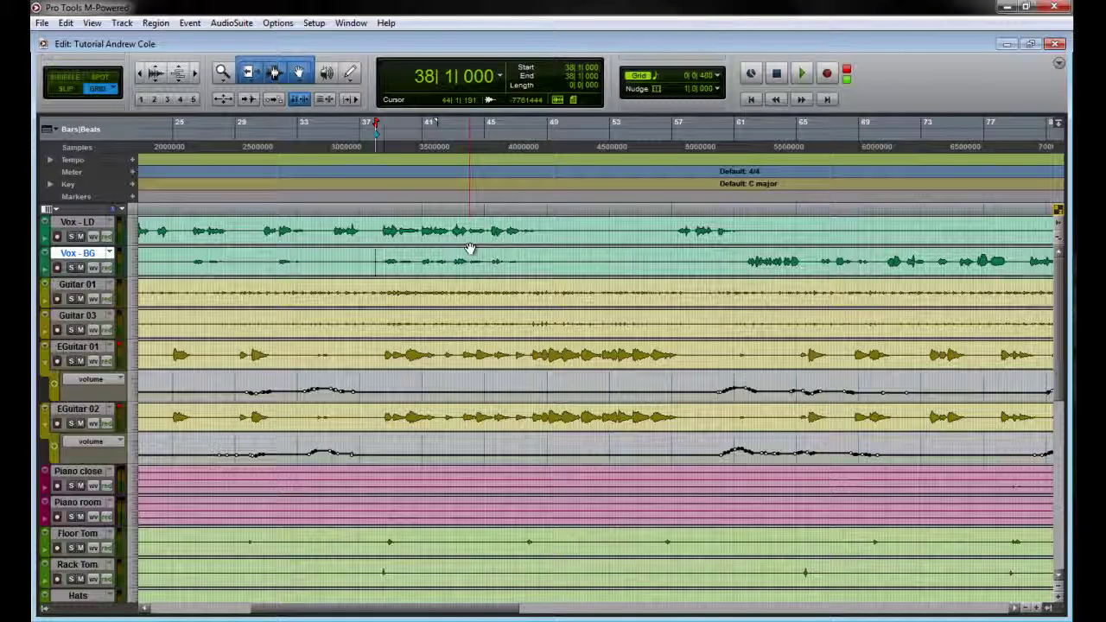
key("space")
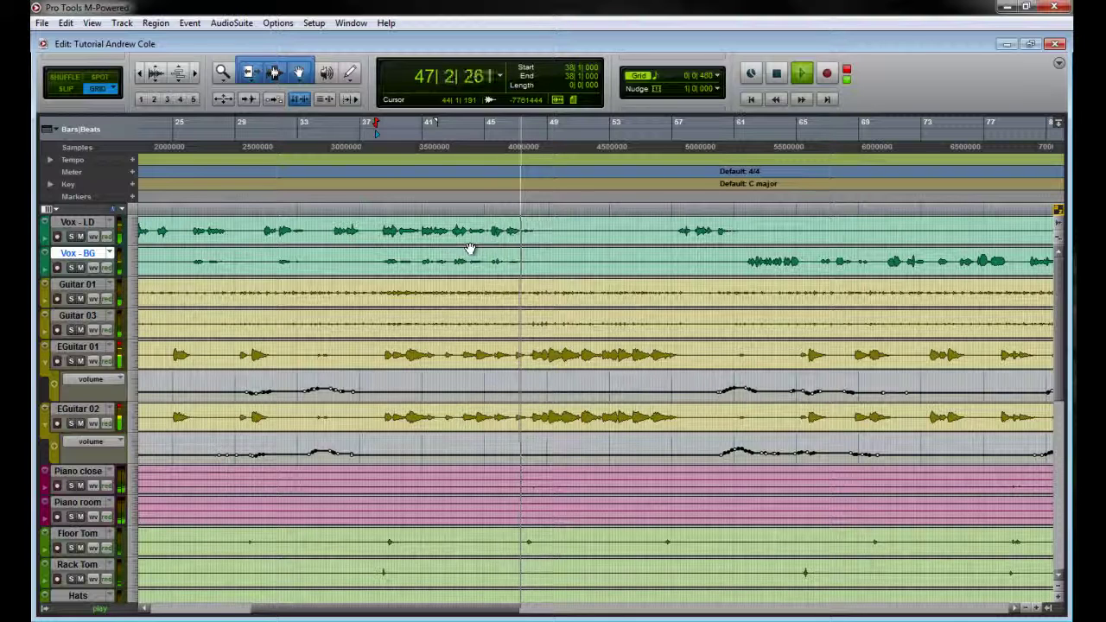
key("space")
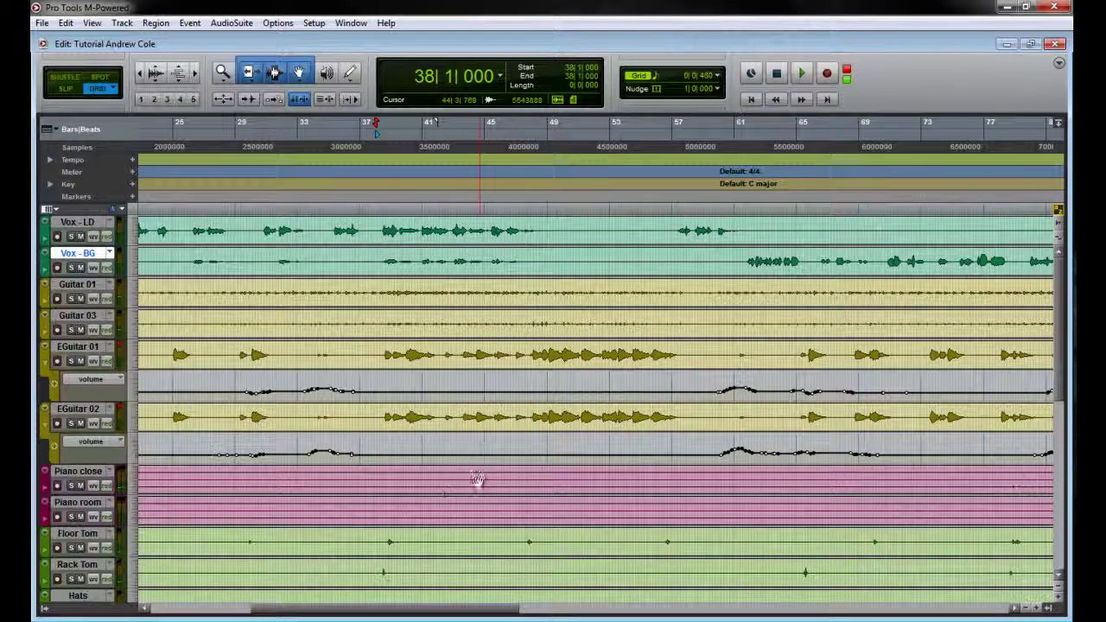
Step: Insert a mono EQ 3 4-Band after the compressor on Vox - BG, move its window aside and return to the tracks
key("ctrl+equal")
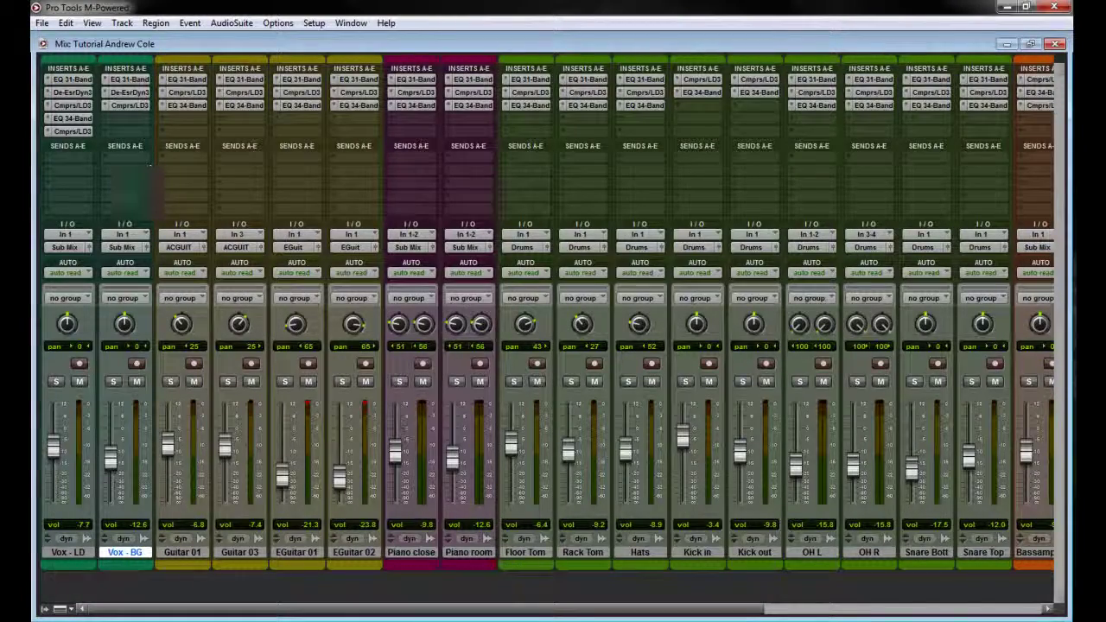
left_click(127, 119)
mouse_move(151, 141)
mouse_move(233, 141)
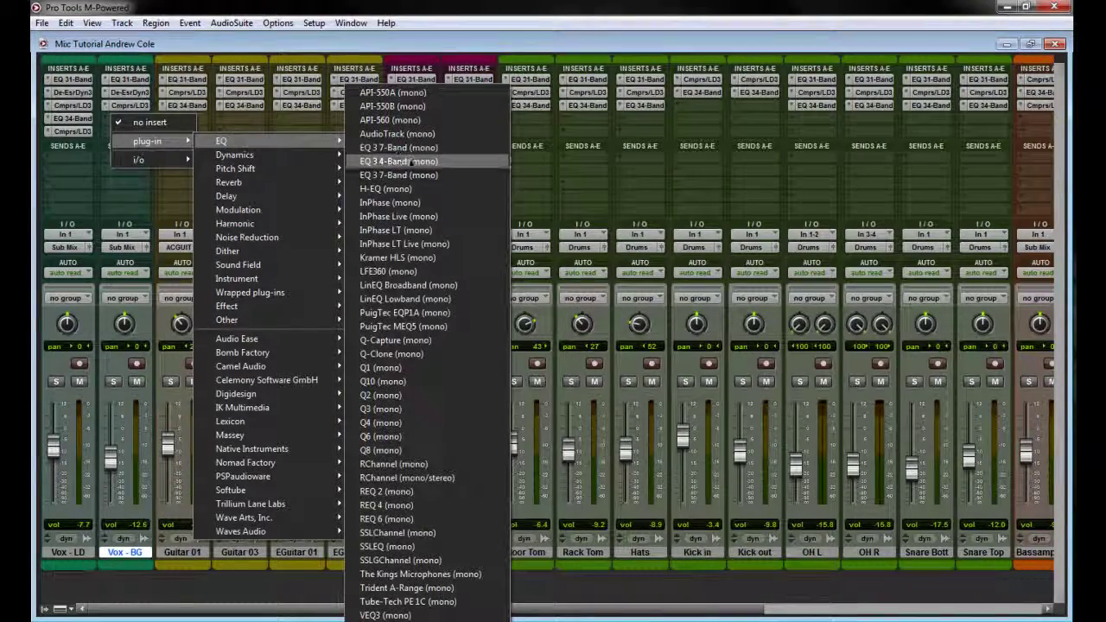
left_click(410, 162)
left_click_drag(448, 192, 462, 192)
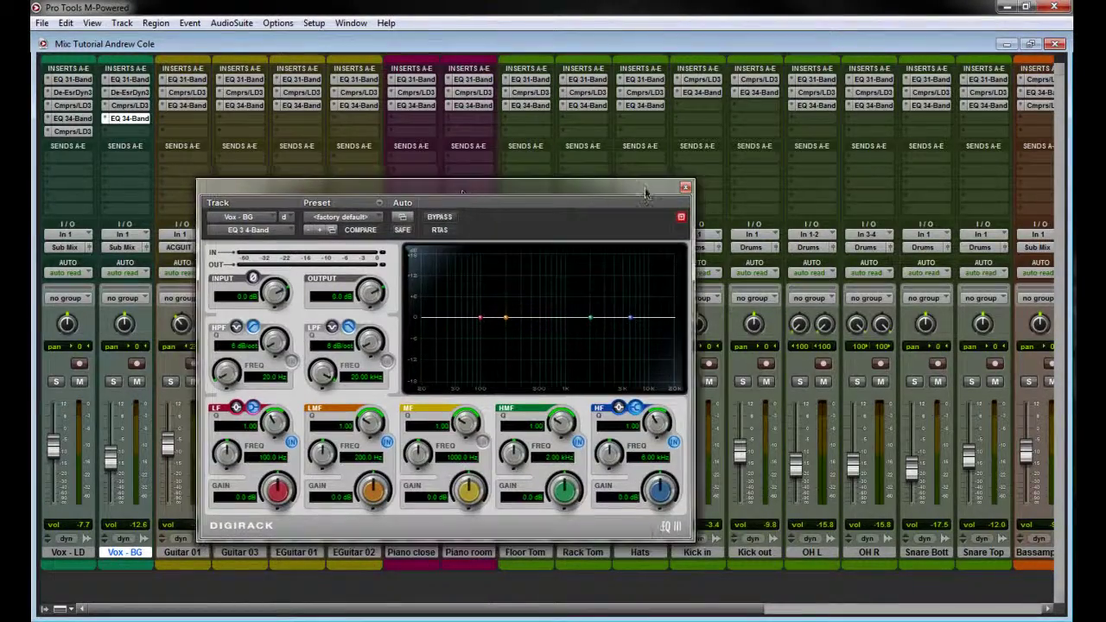
left_click_drag(664, 197, 2, 199)
left_click(1055, 43)
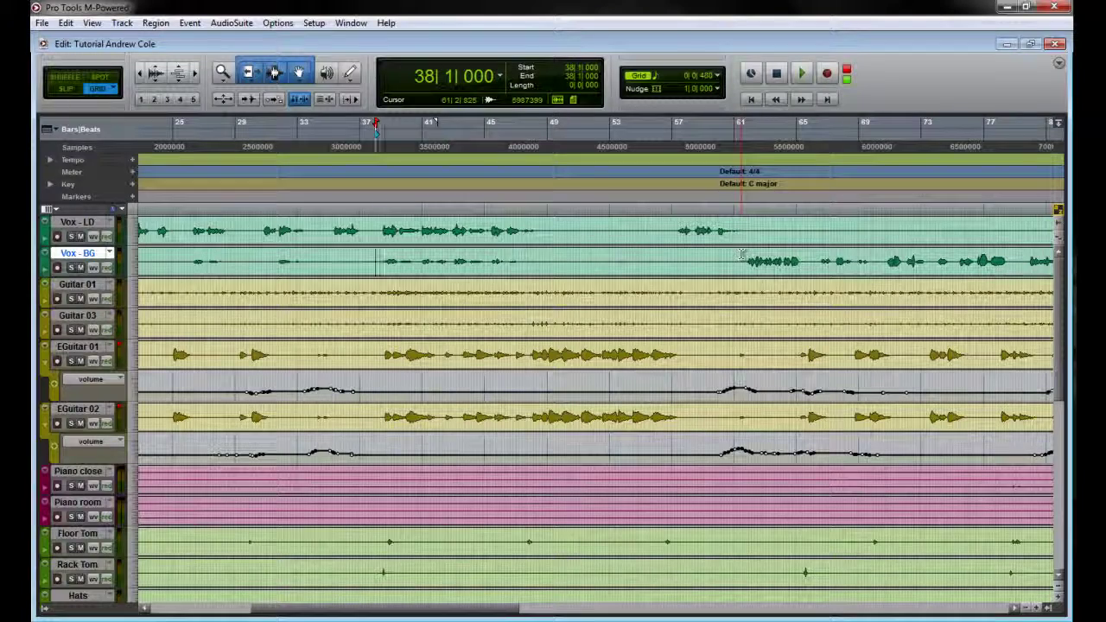
Step: Select the Vox - BG phrase from 61|4|000 to 65|2|480 and show it enlarged with its surrounding bars
left_click_drag(745, 256, 801, 252)
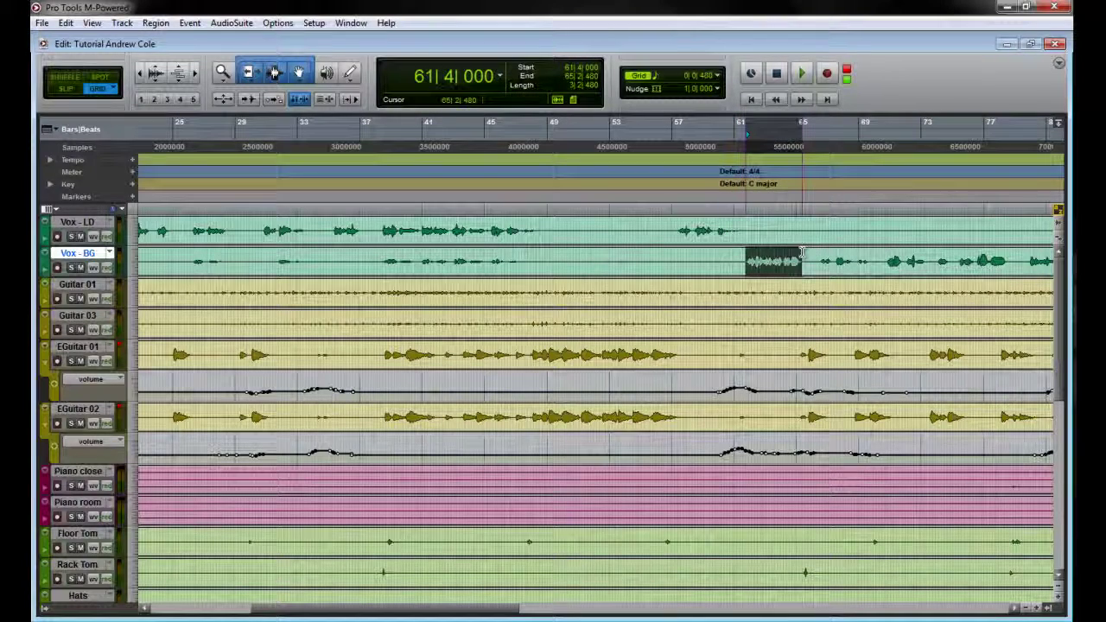
key("ctrl+bracketright")
key("ctrl+bracketright")
key("ctrl+bracketright")
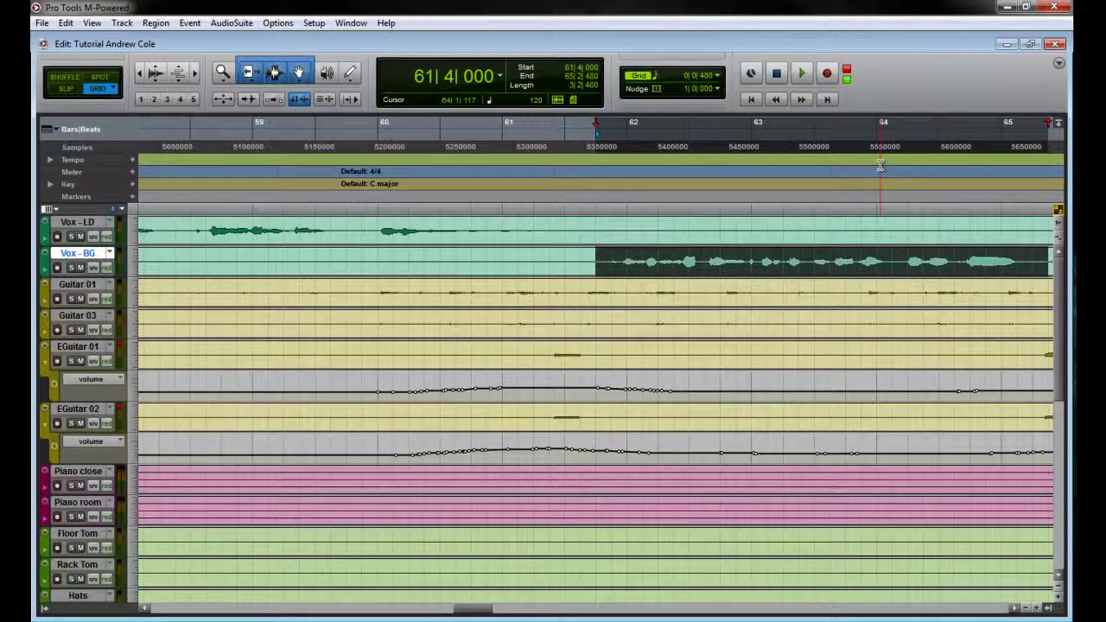
key("ctrl+bracketleft")
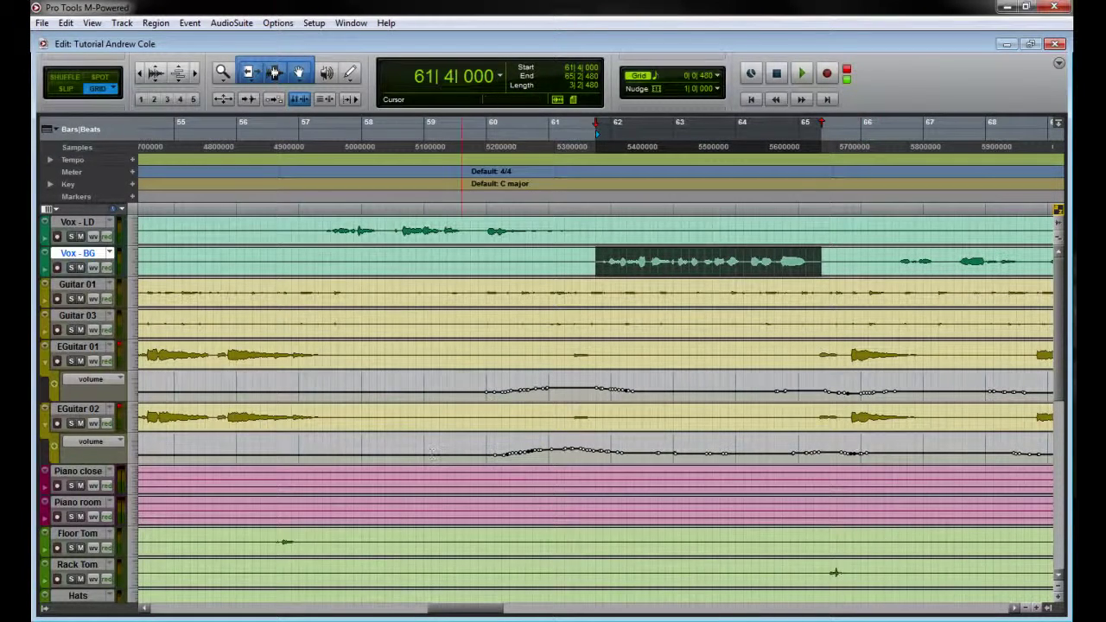
left_click_drag(359, 190, 433, 188)
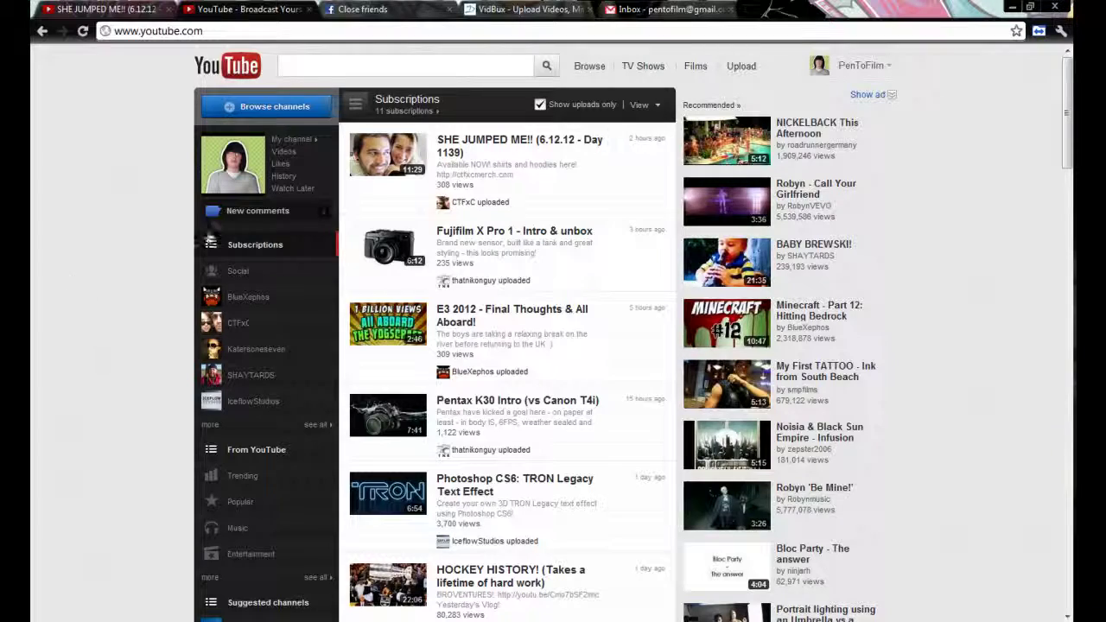
Step: Return to Pro Tools, play the selected phrase and cut Vox - BG's low-mid EQ band by 2.8 dB at 229.5 Hz, Q 0.72
left_click(1011, 10)
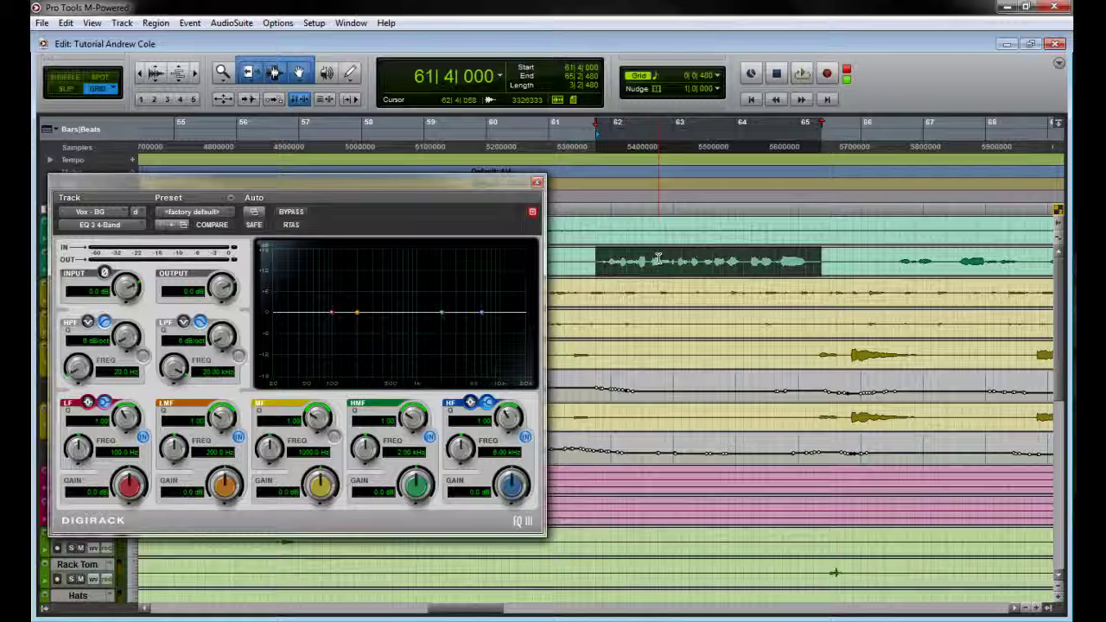
key("space")
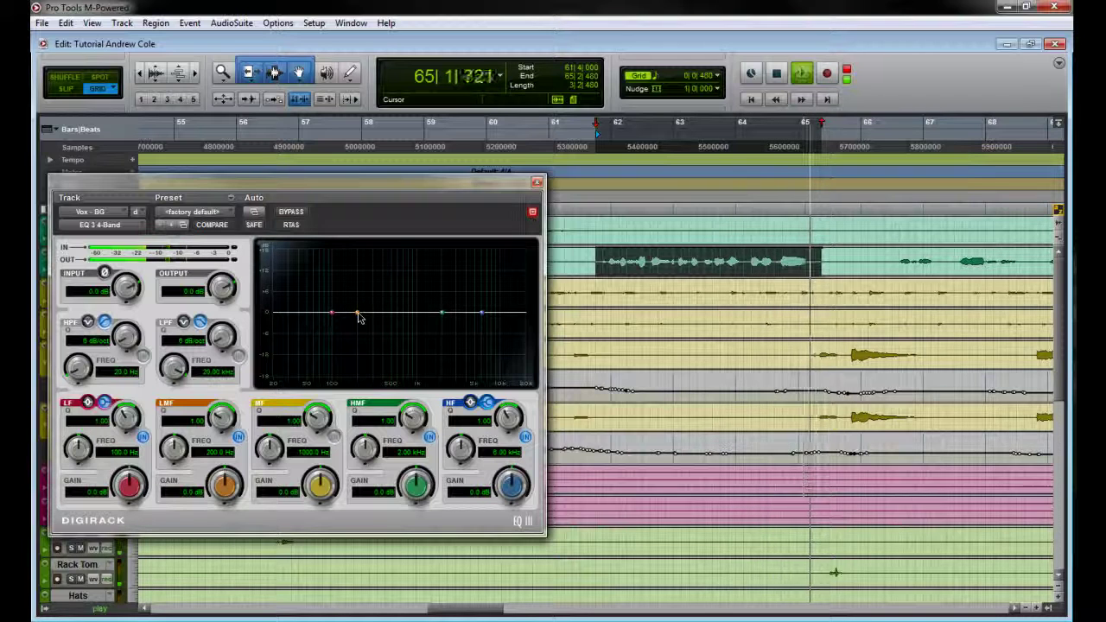
mouse_move(357, 313)
left_mouse_down()
mouse_move(376, 326)
mouse_move(355, 328)
mouse_move(406, 324)
mouse_move(362, 320)
left_mouse_up()
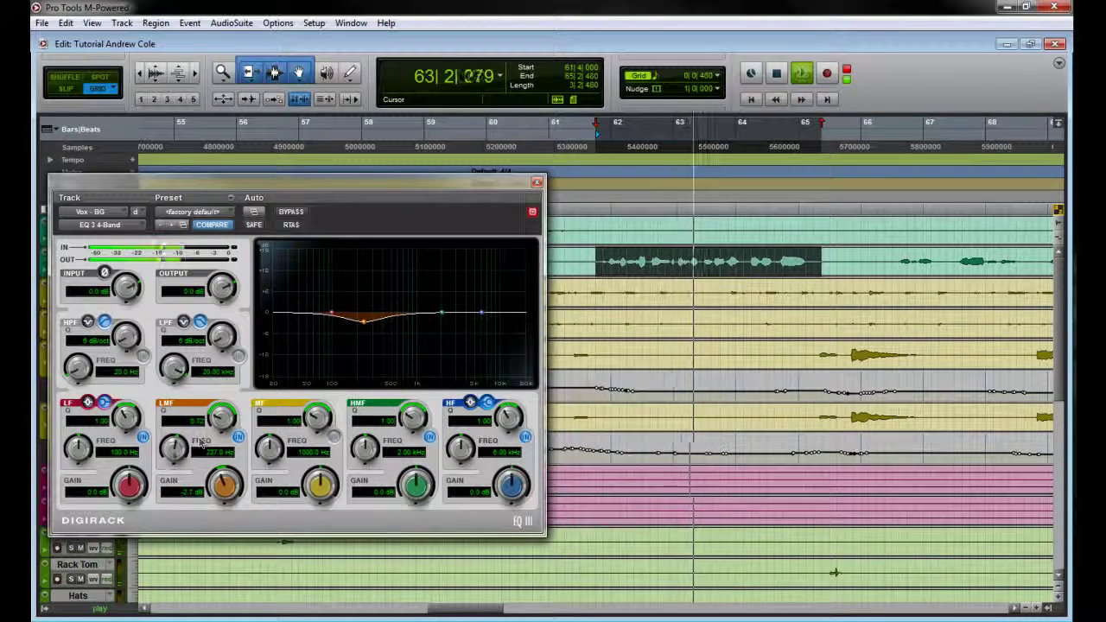
left_click_drag(173, 456, 173, 458)
left_click_drag(222, 483, 221, 484)
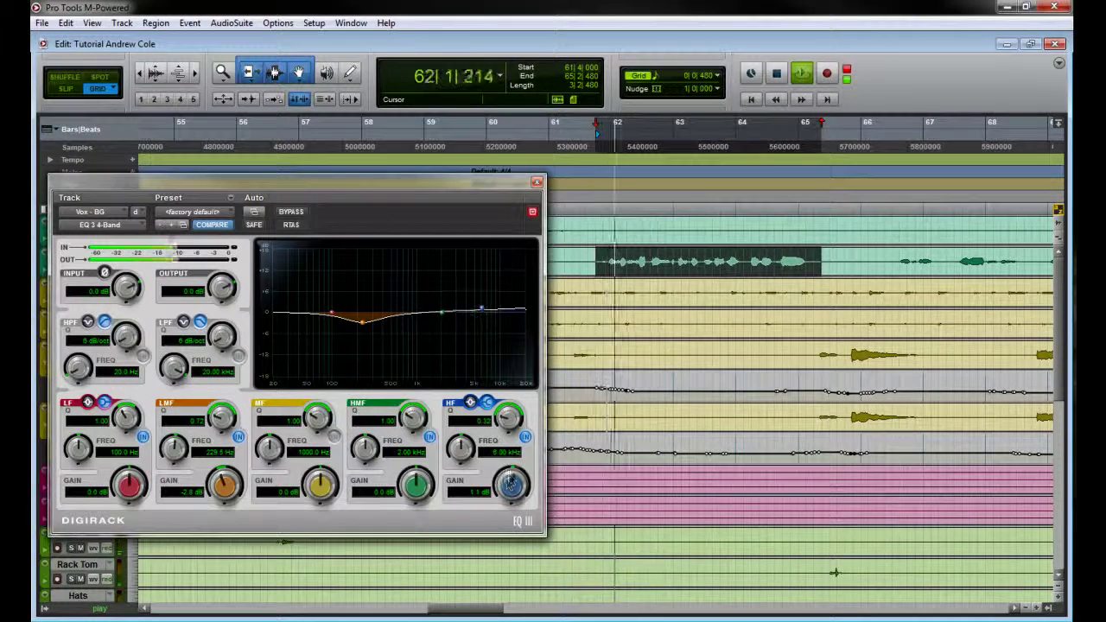
Step: Boost the Vox - BG high-frequency shelf by 2.9 dB at 8.20 kHz and compare the sound with the EQ bypassed
left_click_drag(508, 484, 529, 367)
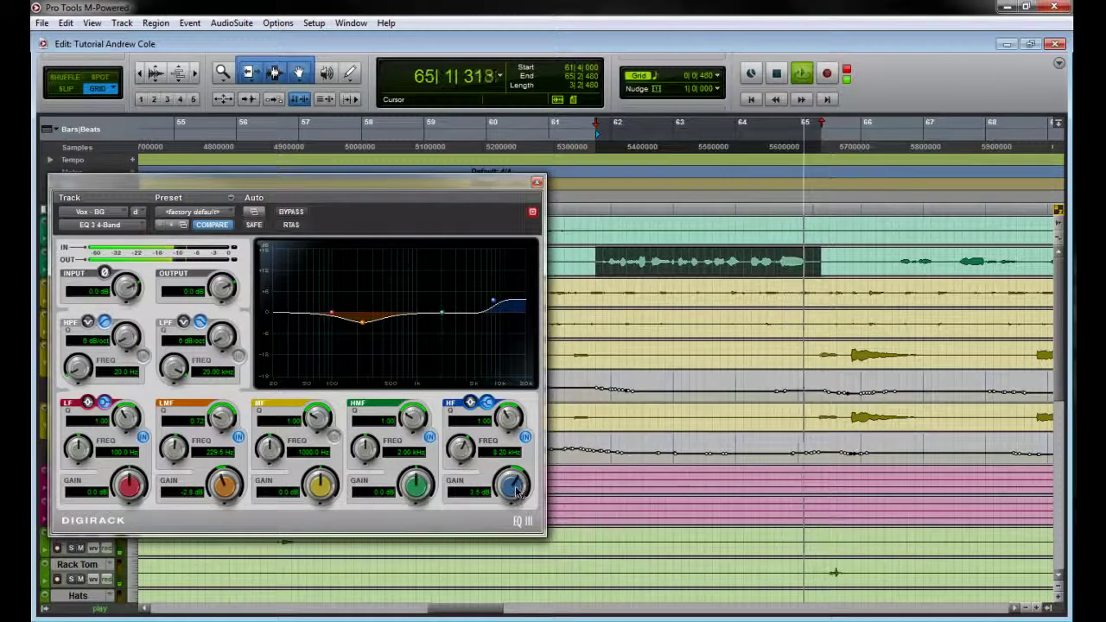
left_click_drag(516, 489, 515, 497)
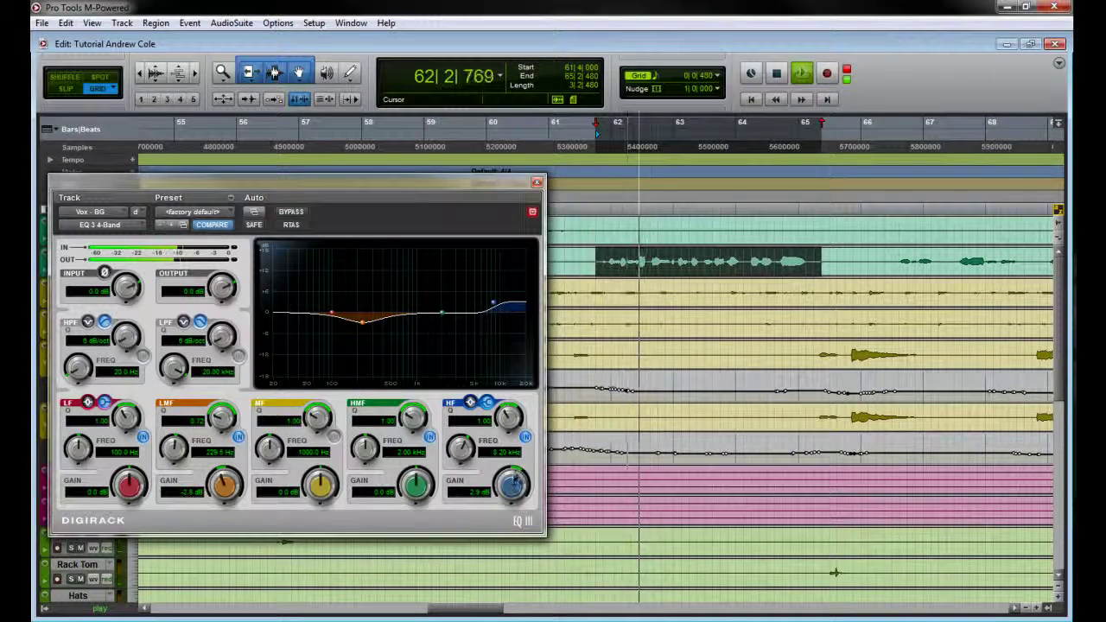
left_click(291, 212)
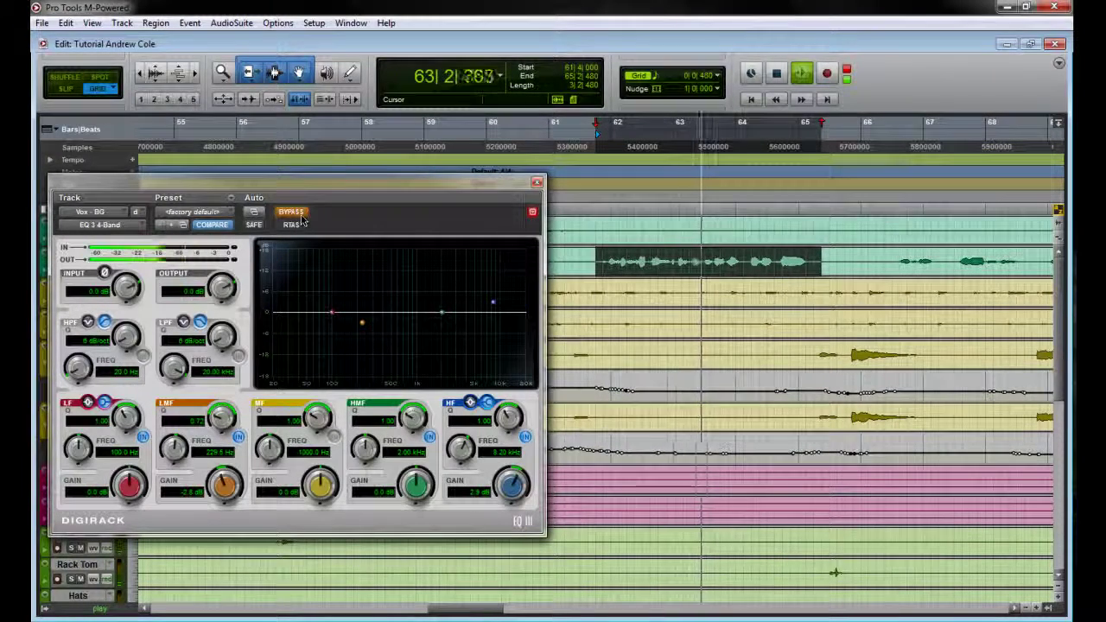
left_click(301, 215)
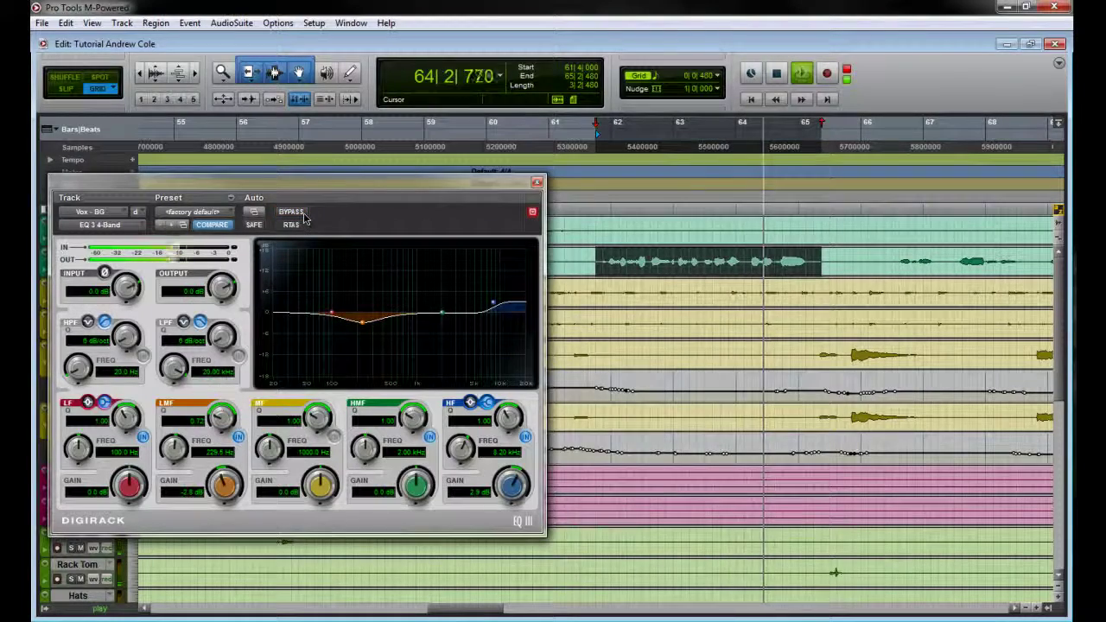
Step: Move the EQ window off the track controls, solo Vox - BG and compare the bypassed and active EQ
left_click_drag(320, 181, 469, 163)
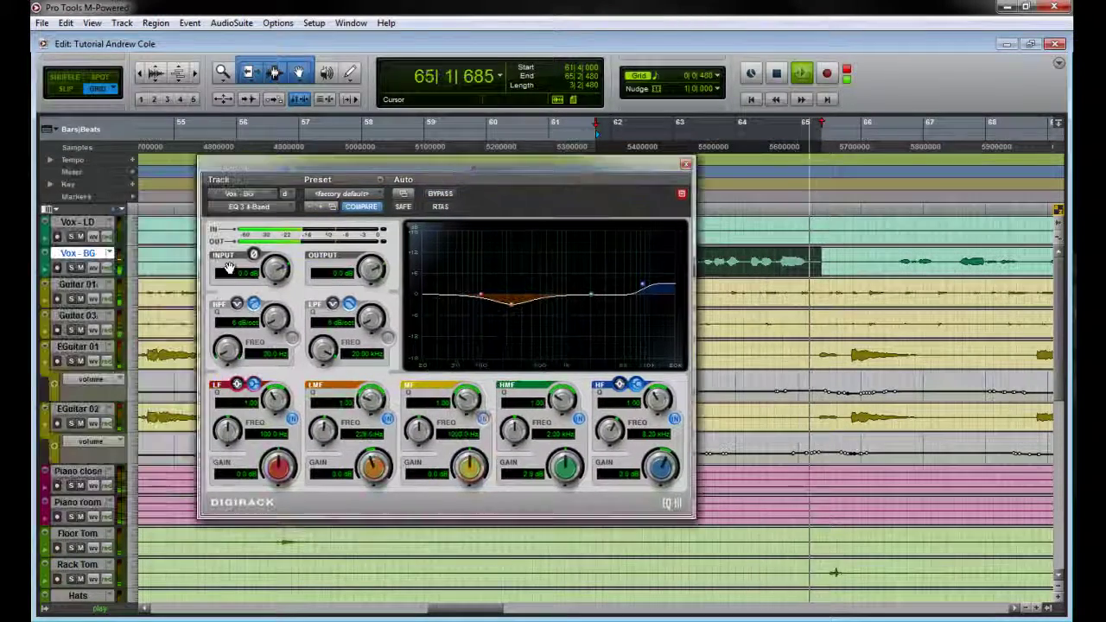
left_click(71, 267)
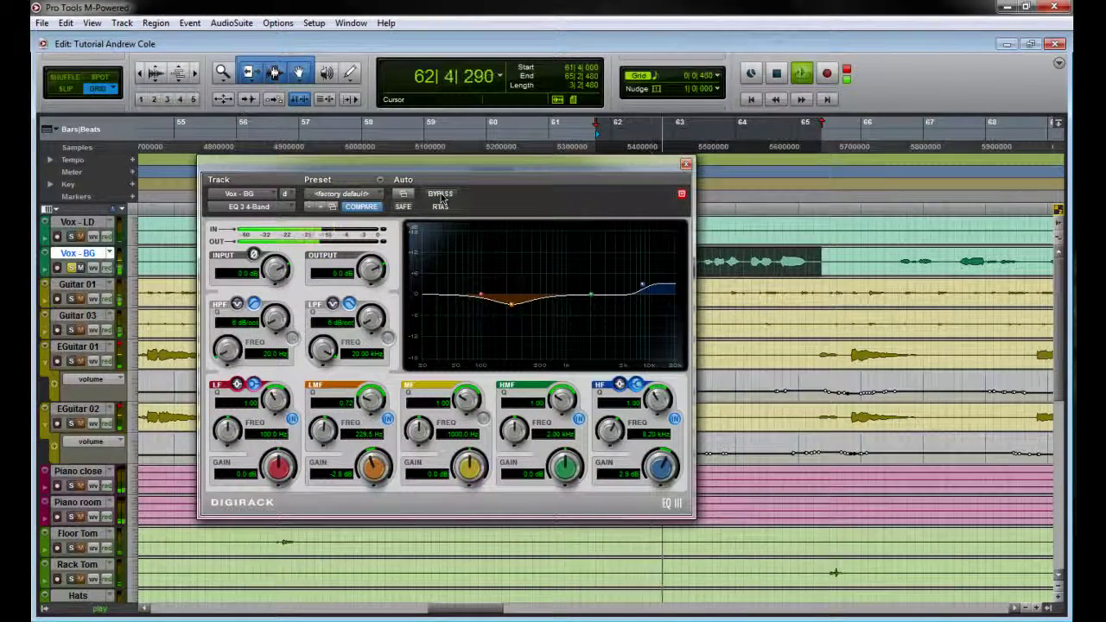
left_click(441, 195)
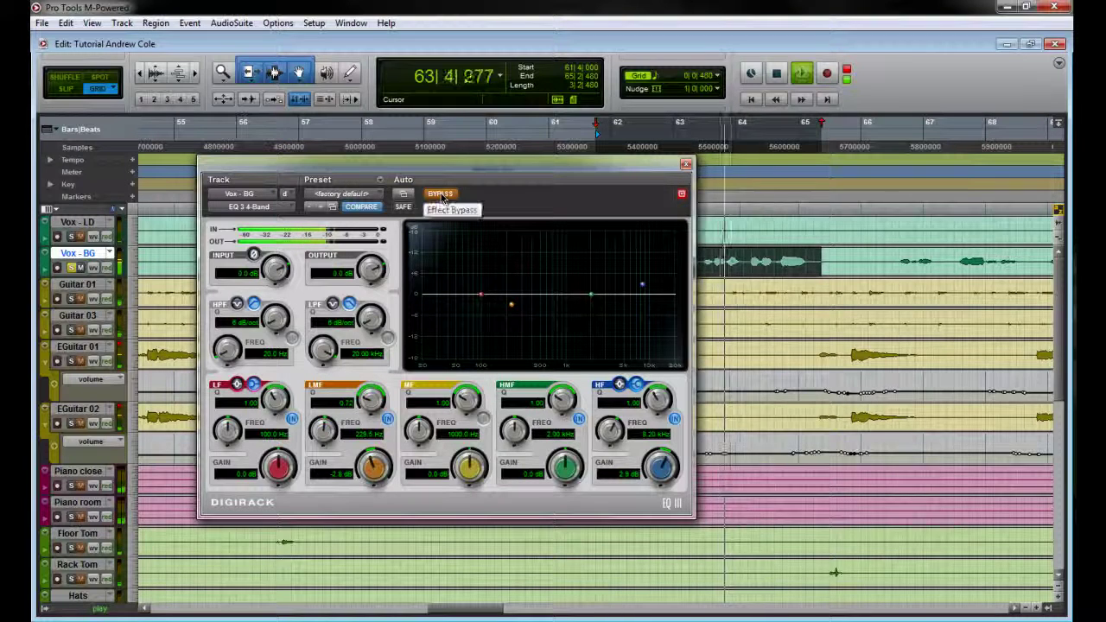
left_click(441, 195)
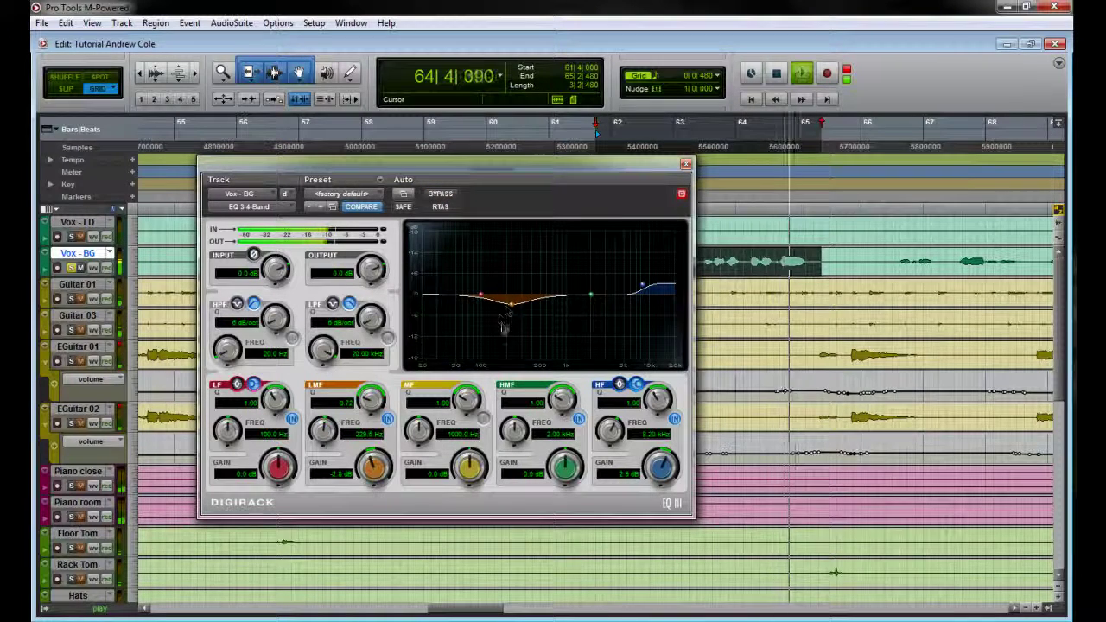
Step: Cut the high-mid EQ band by 1.2 dB at 1.59 kHz, compare it with bypass, close the EQ and stop playback
left_click_drag(591, 297, 582, 300)
left_click(441, 195)
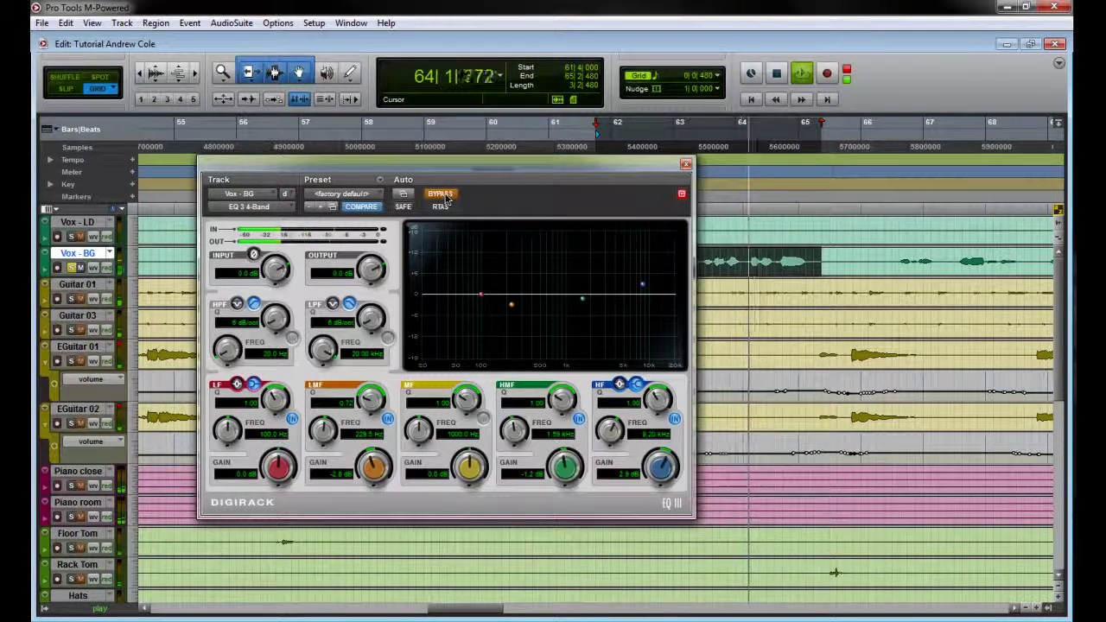
left_click(445, 197)
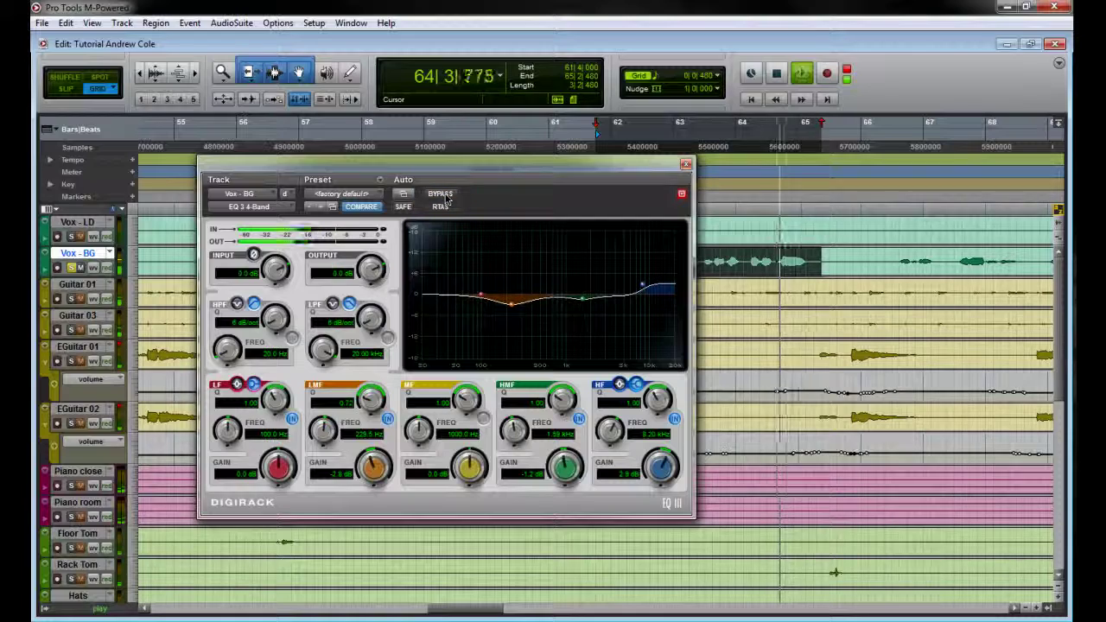
left_click(684, 163)
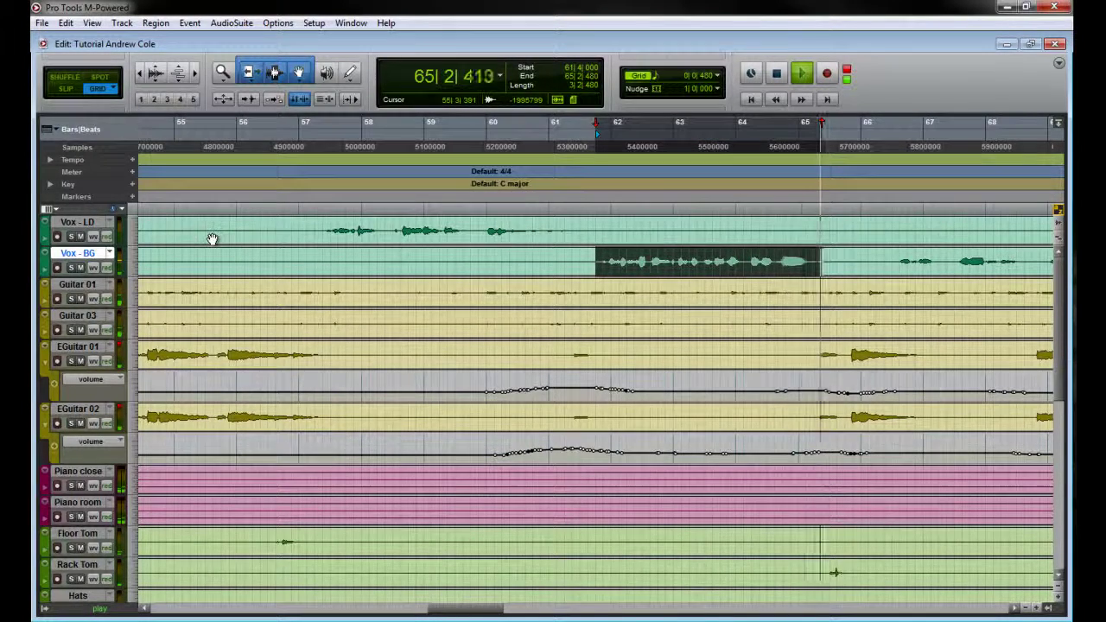
key("space")
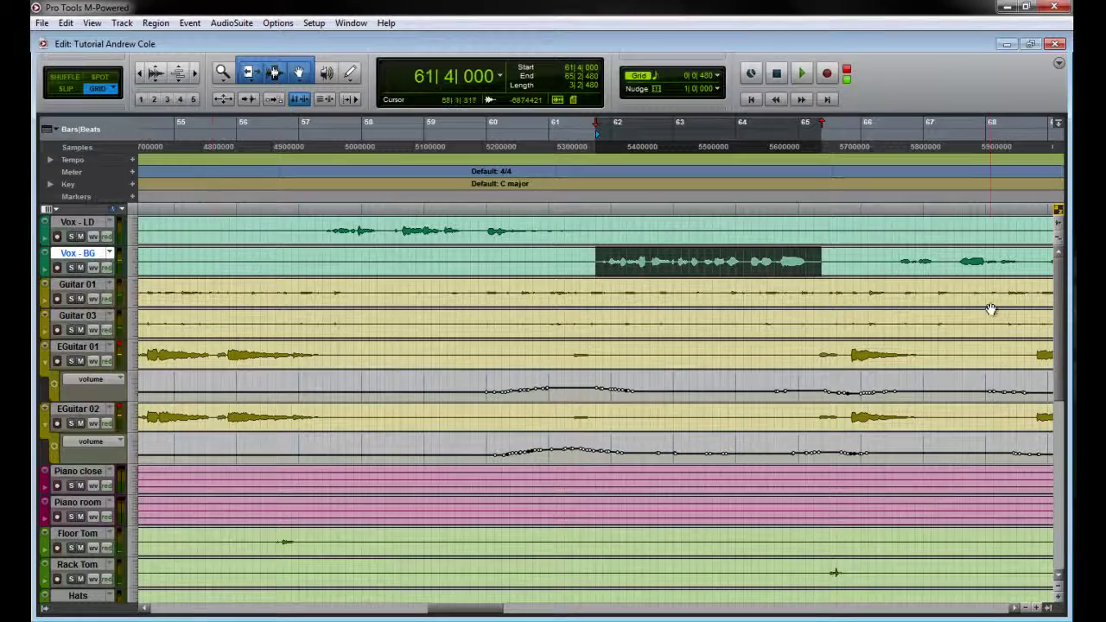
Step: Play the mix from 66|3|000 with a wide stretch of the song in view
left_click(908, 248)
scroll(909, 247, "right", 5)
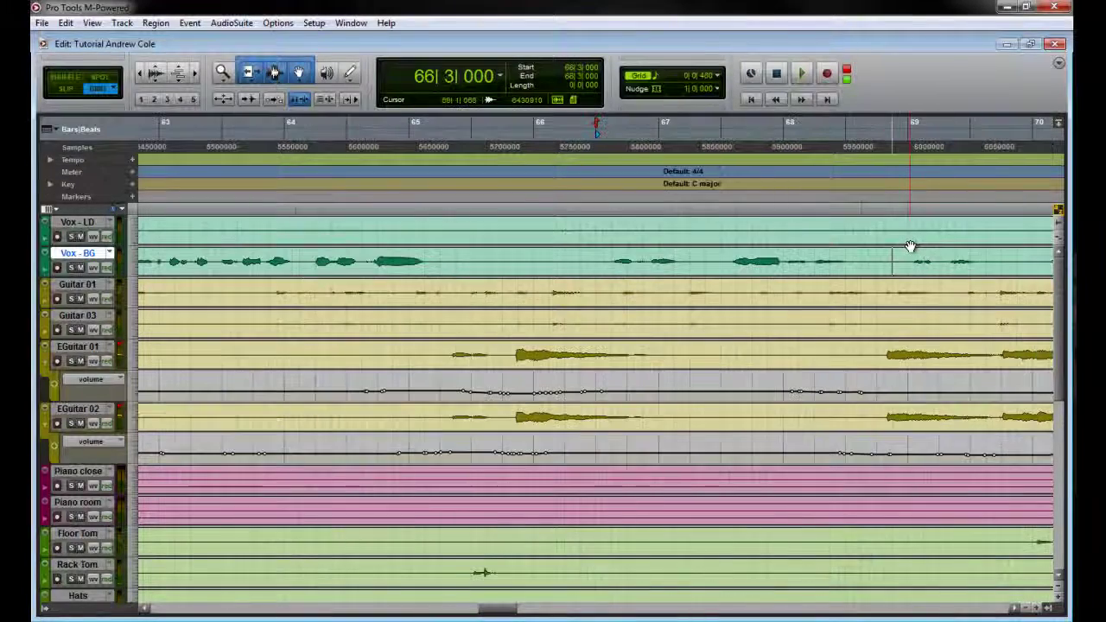
key("ctrl+bracketleft")
key("ctrl+bracketleft")
key("space")
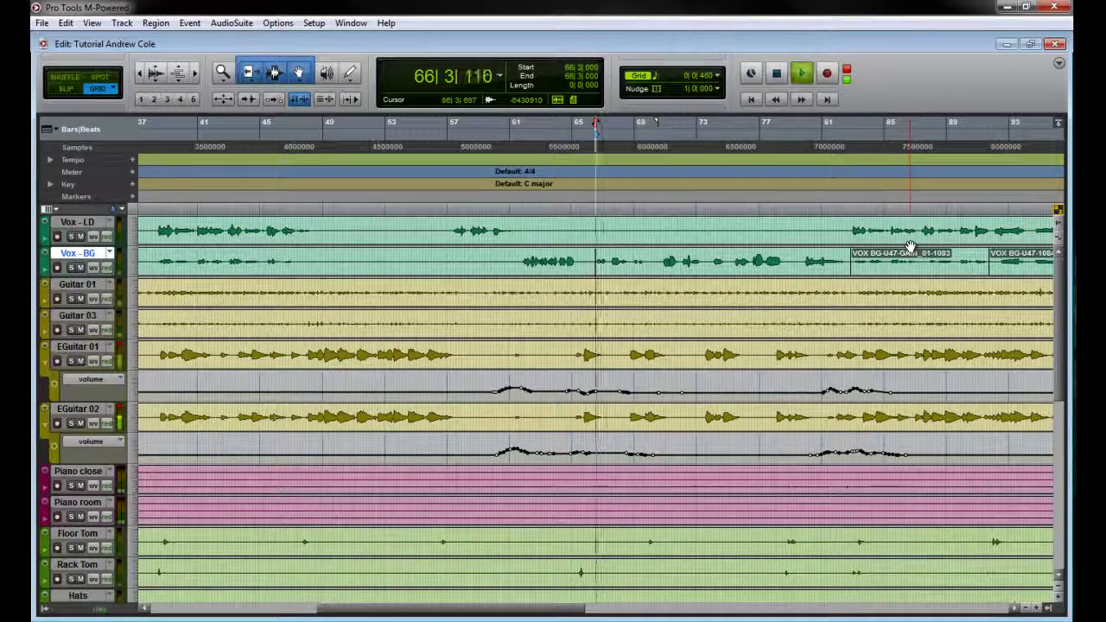
Step: Advance to 82|1|000 and play the section where the lead and backing vocals sing together
key("KP_2")
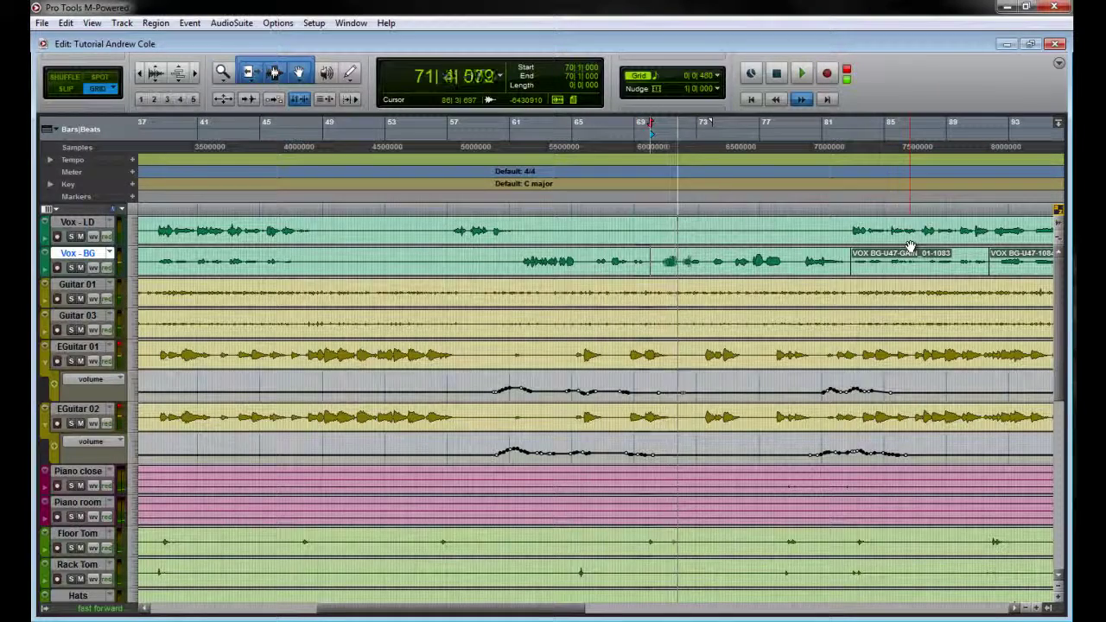
key("KP_2")
key("KP_2")
key("KP_2")
key("KP_2")
key("KP_2")
key("KP_2")
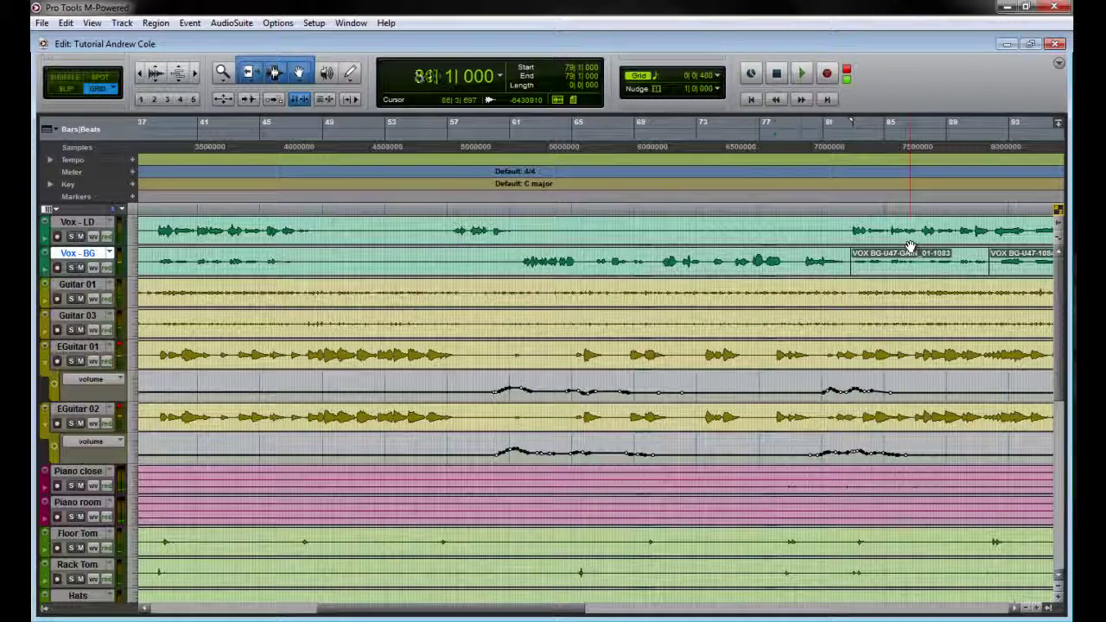
key("space")
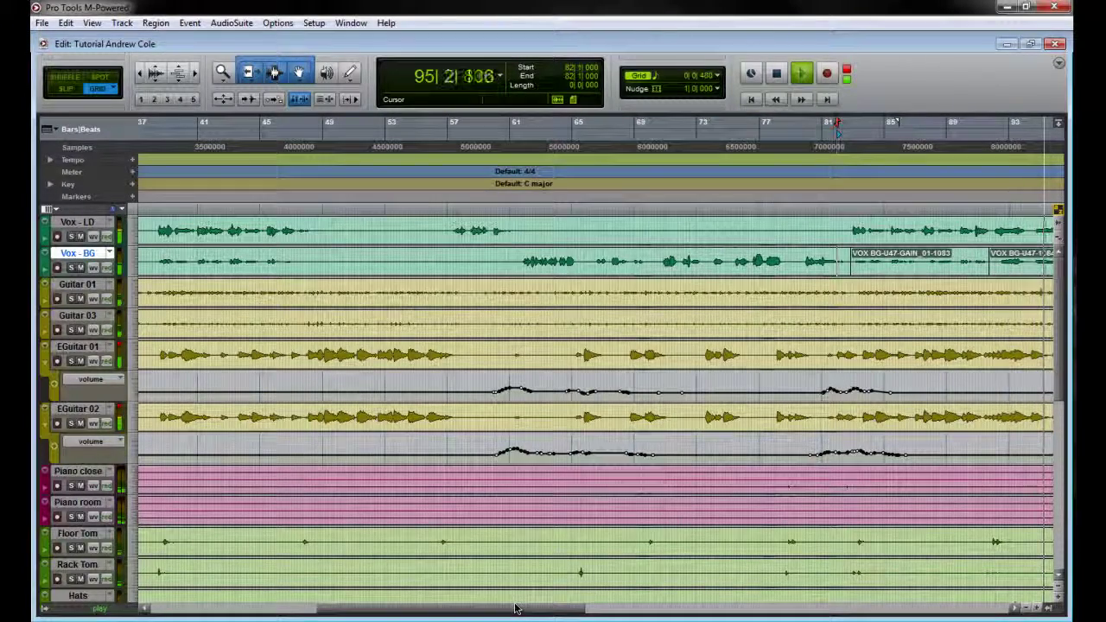
Step: Follow the playback past bar 100, stop it and show the arrangement from bar 1
left_click_drag(514, 608, 644, 613)
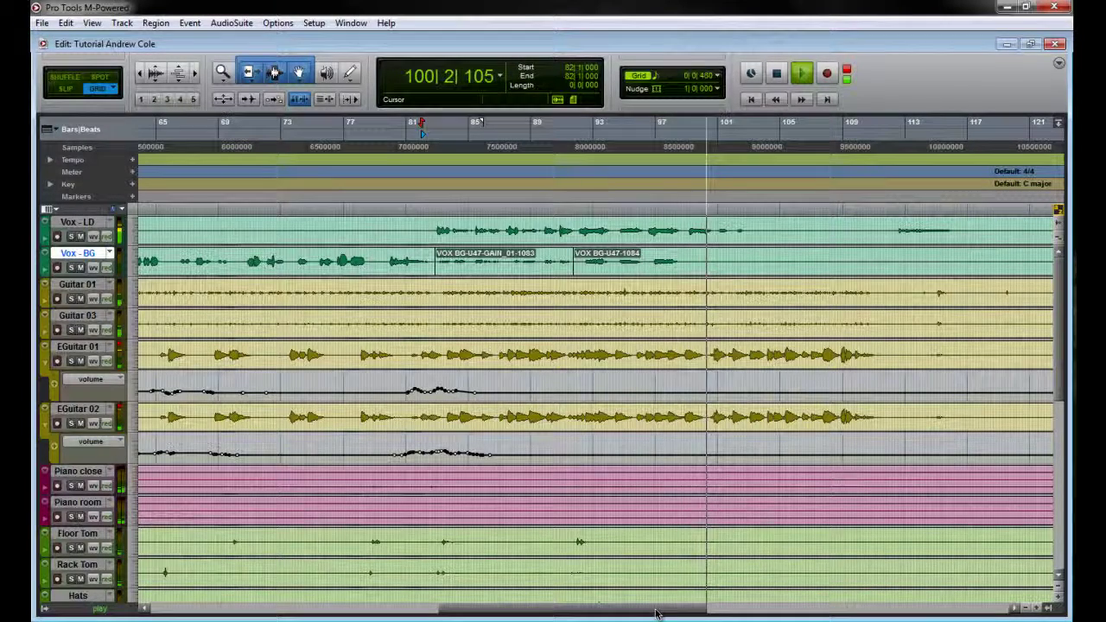
key("space")
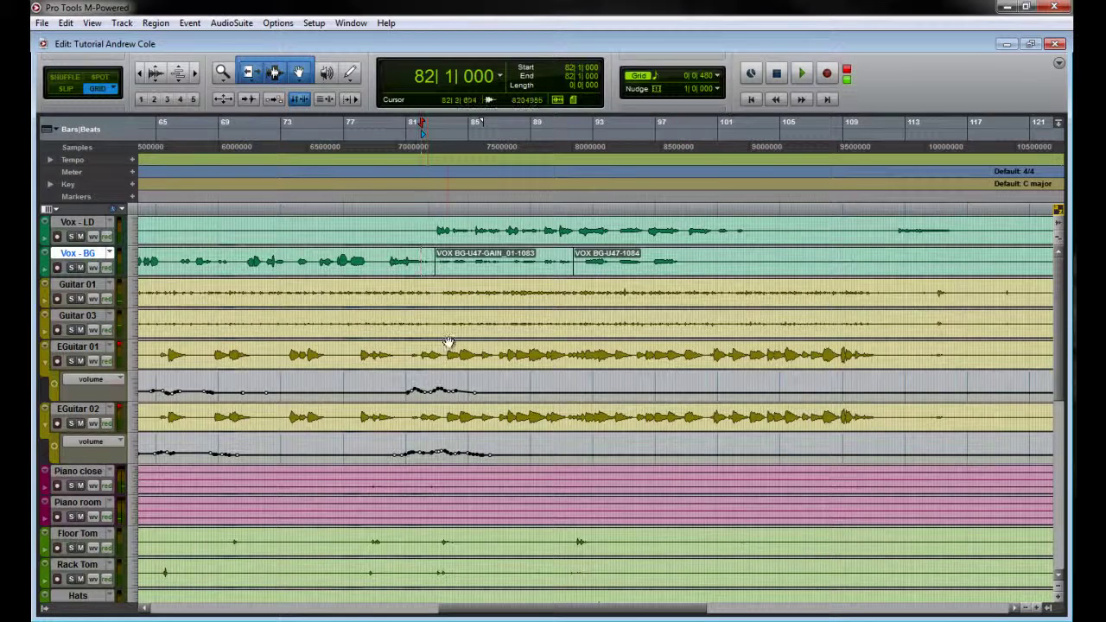
key("ctrl+bracketleft")
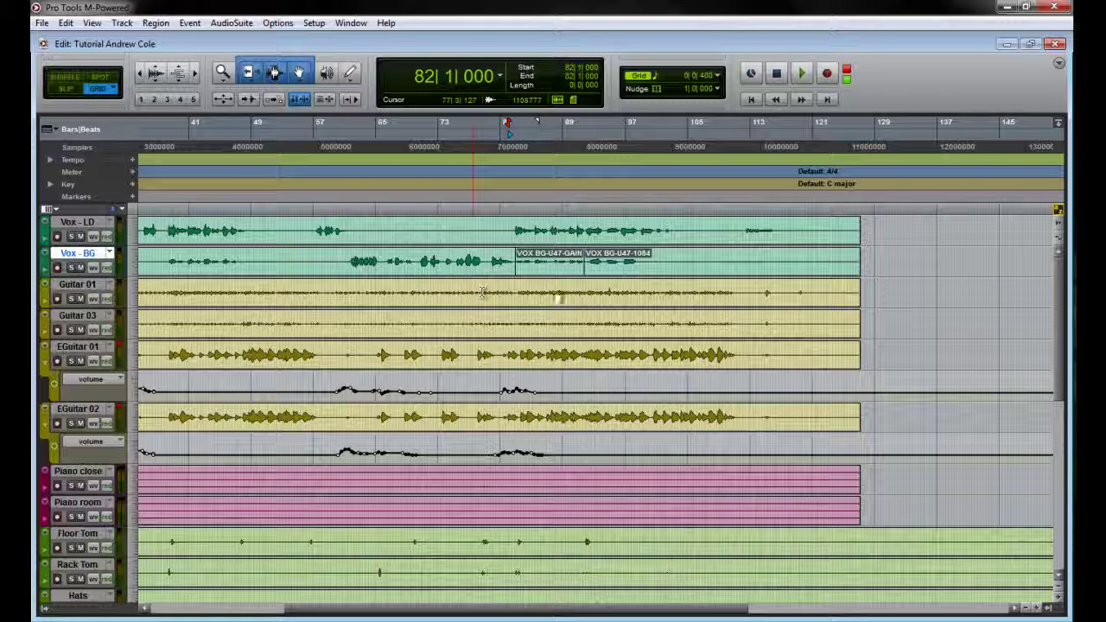
left_click_drag(603, 619, 488, 618)
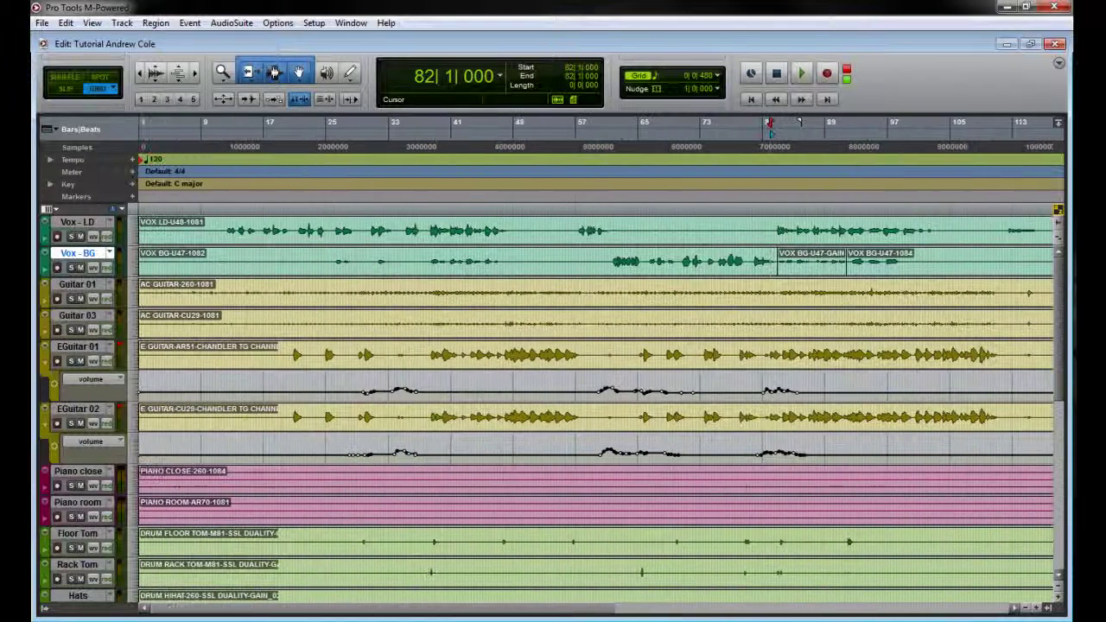